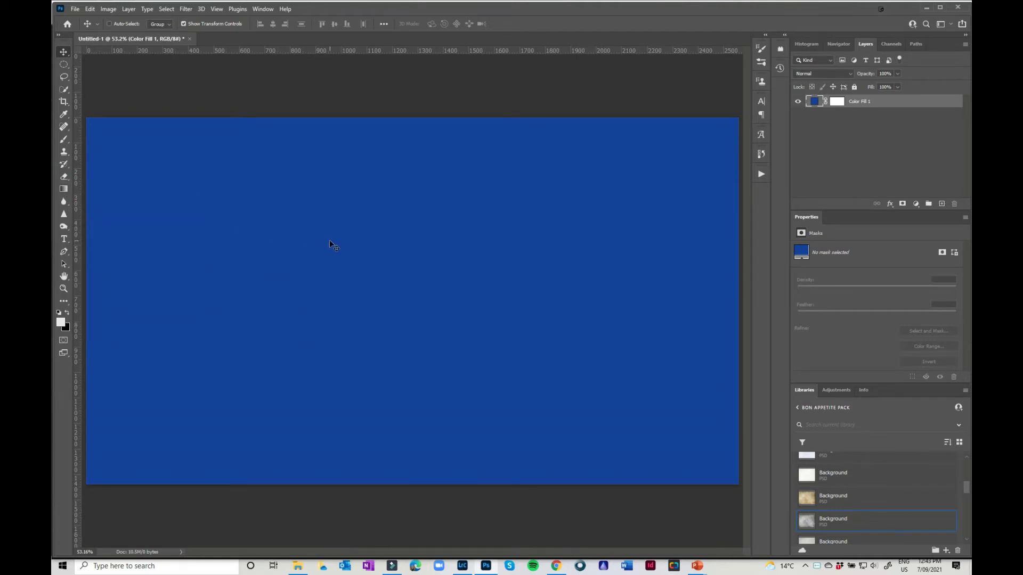
left_click(64, 189)
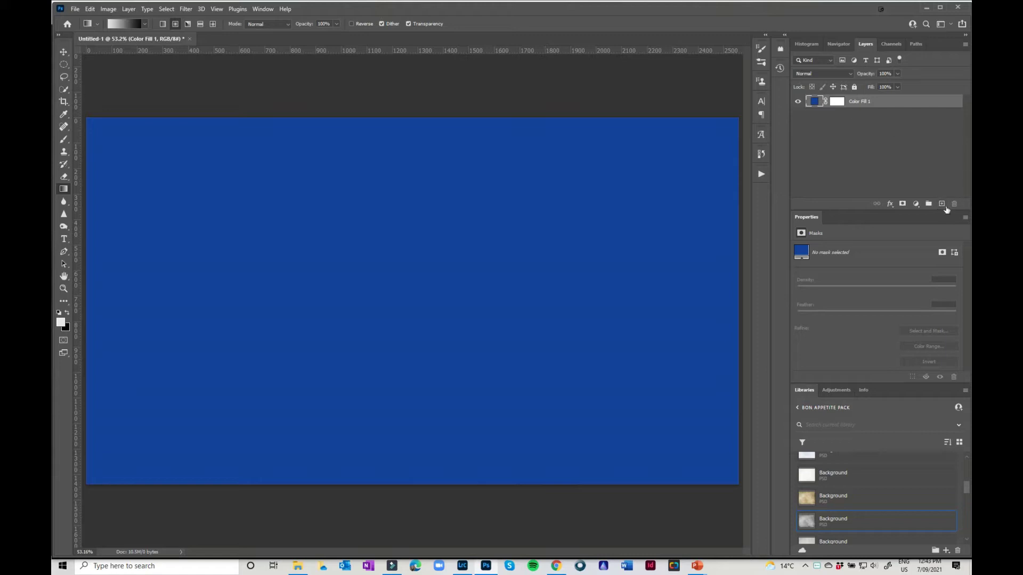
left_click(940, 204)
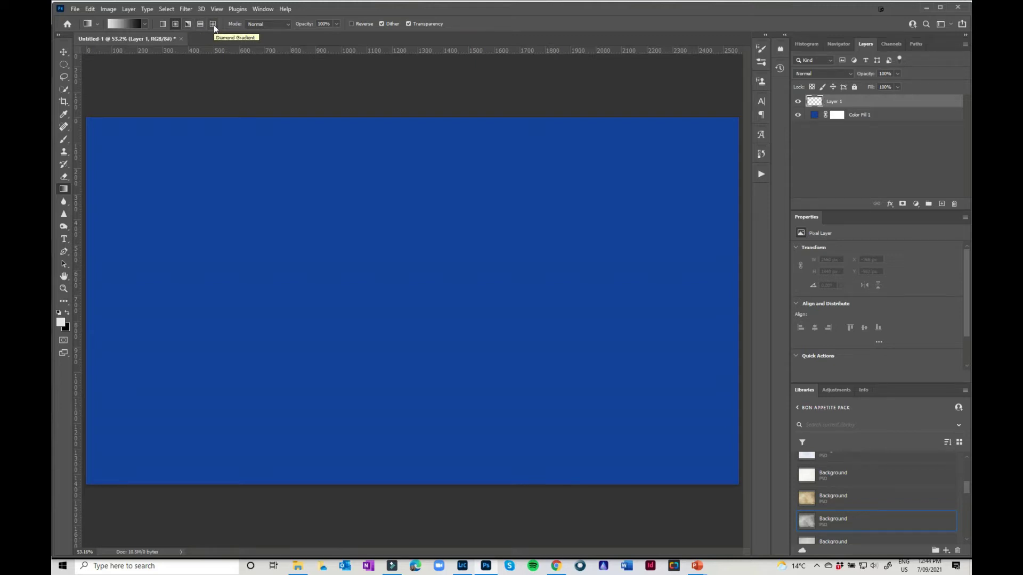
left_click(145, 24)
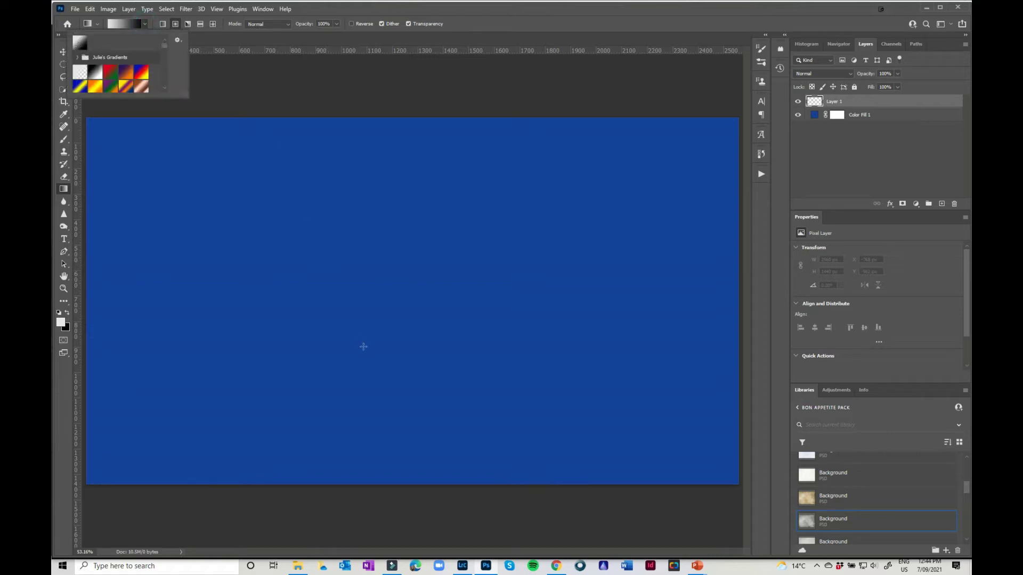
left_click(336, 295)
left_click_drag(336, 295, 515, 297)
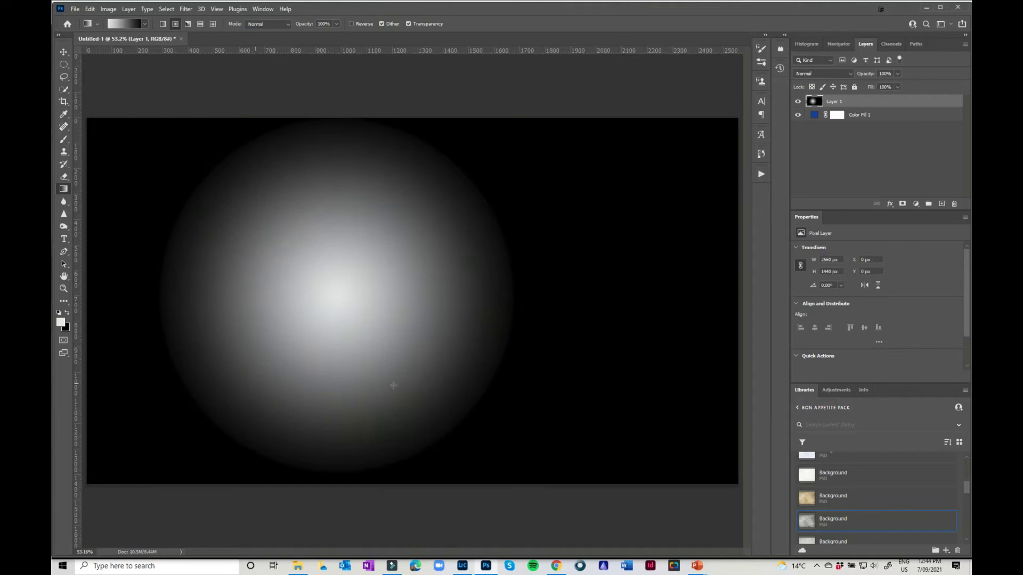
left_click(842, 75)
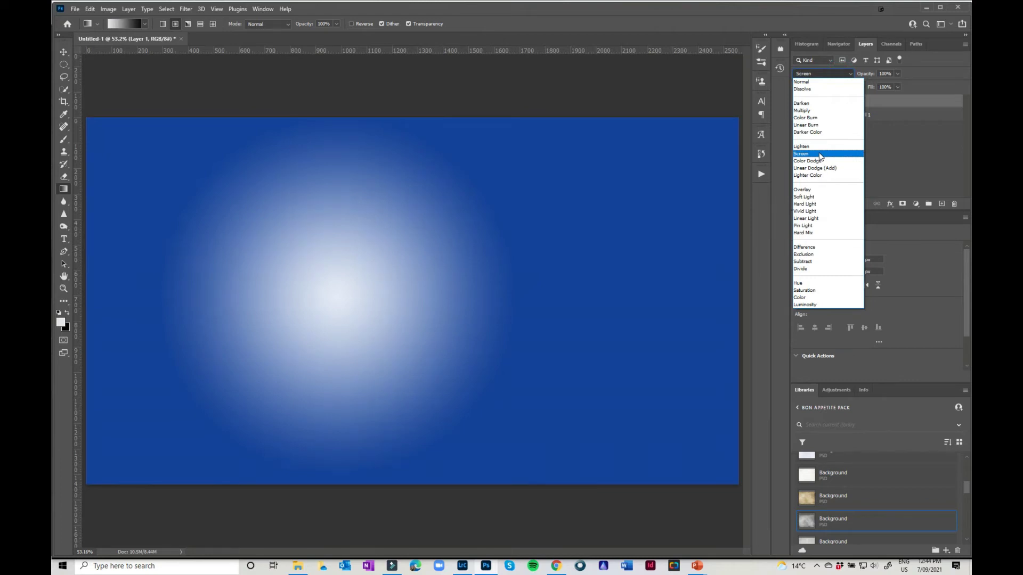
left_click(820, 154)
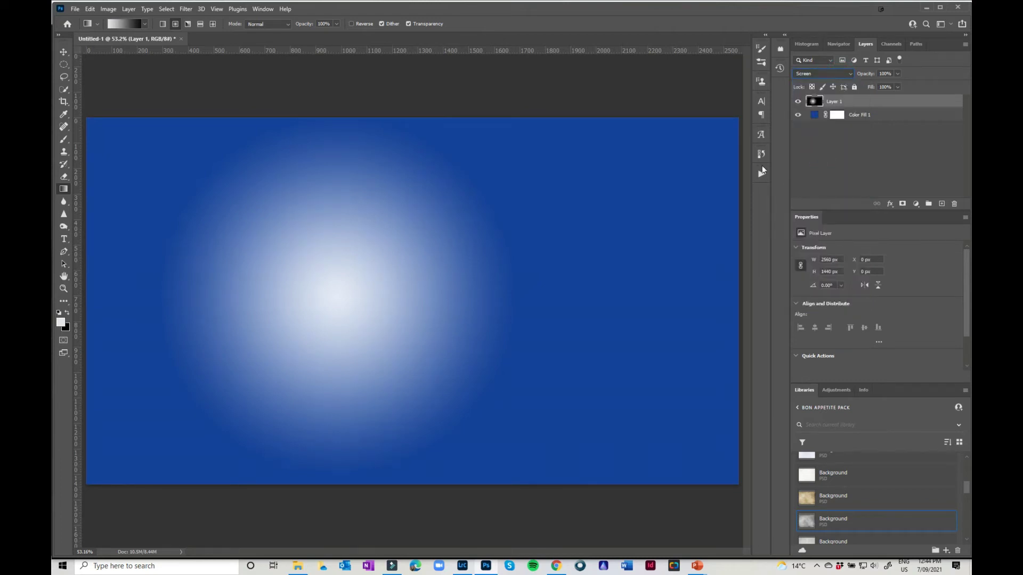
left_click(64, 53)
left_click_drag(330, 311, 89, 119)
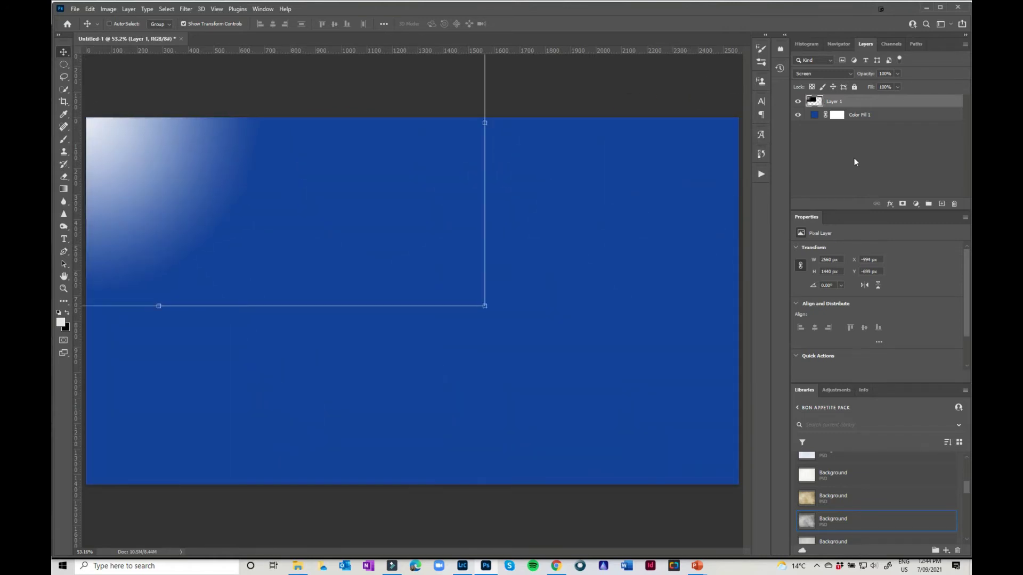
Step: Delete the old glow layer, add Layer 1, and draw a white gradient from the first preset
key("Delete")
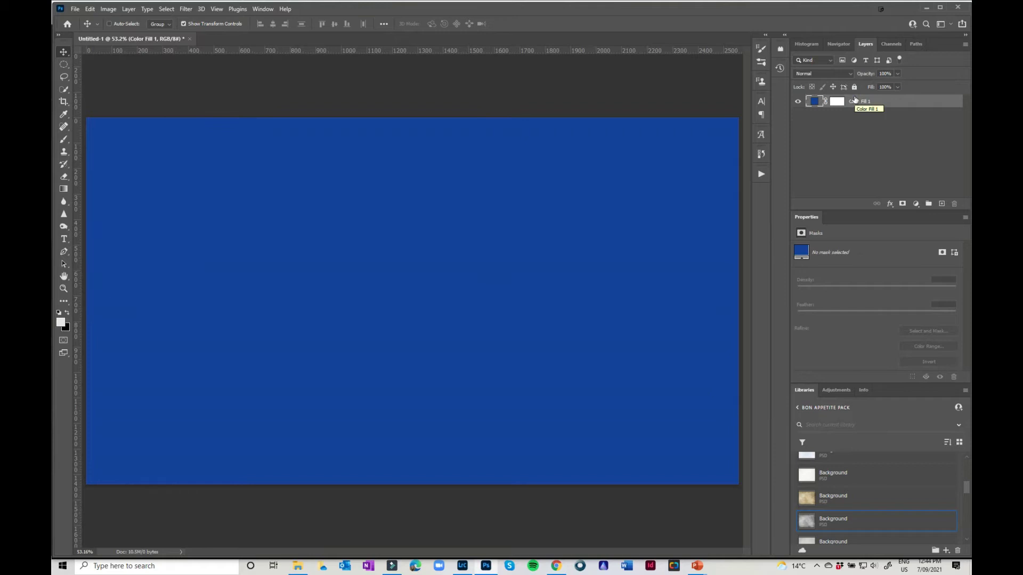
left_click(941, 203)
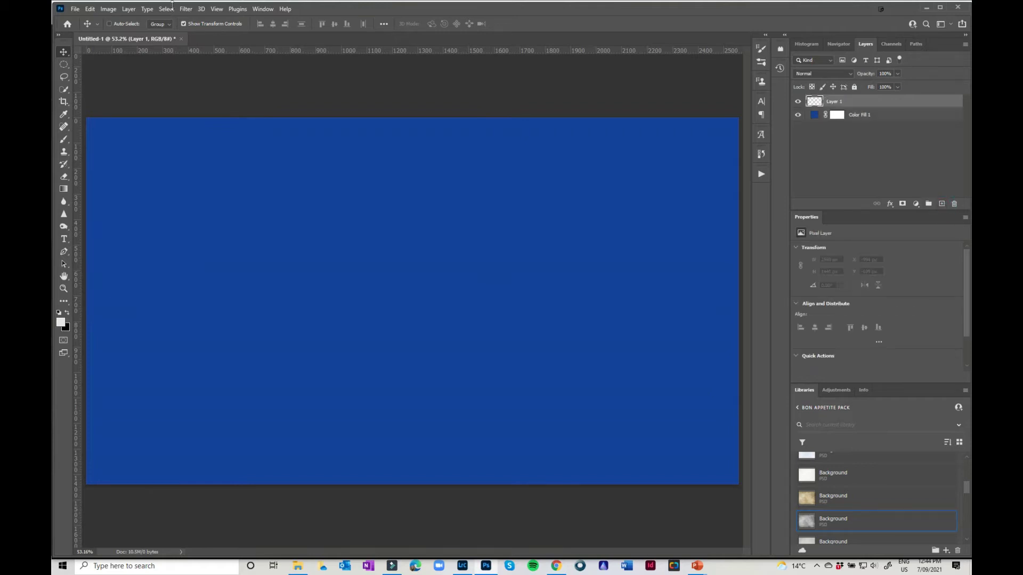
left_click(63, 189)
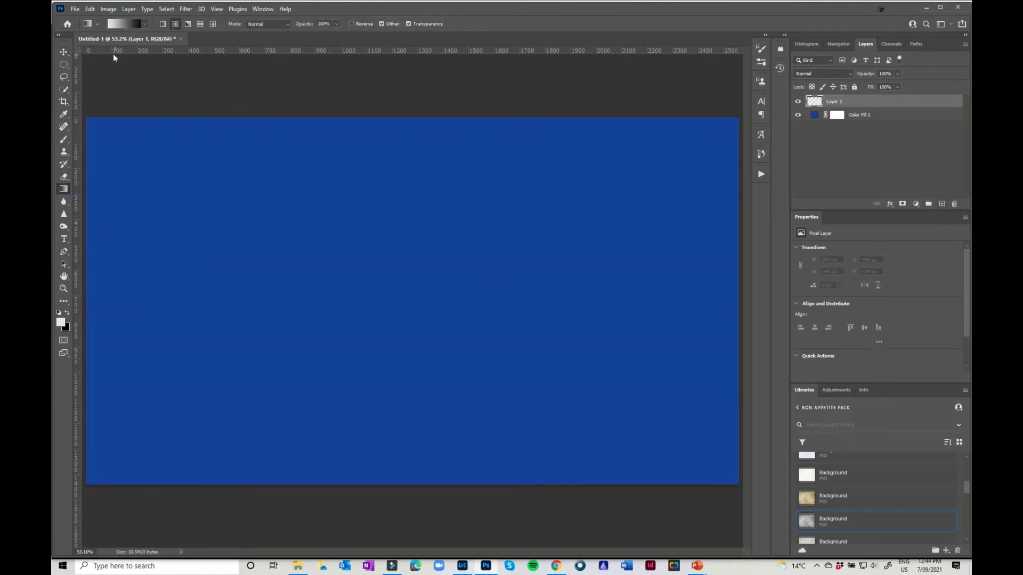
left_click(144, 25)
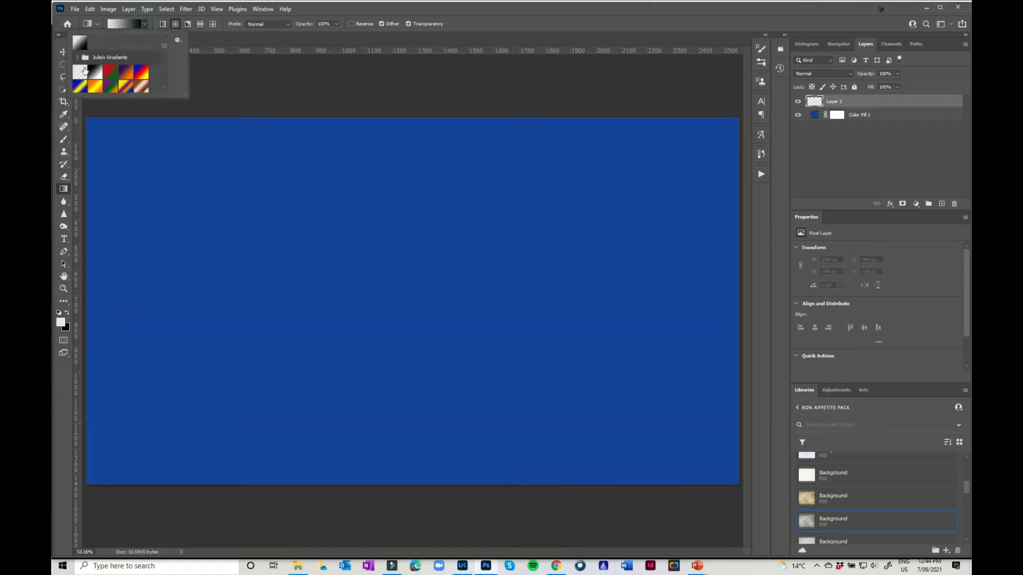
left_click(79, 73)
left_click_drag(367, 277, 573, 277)
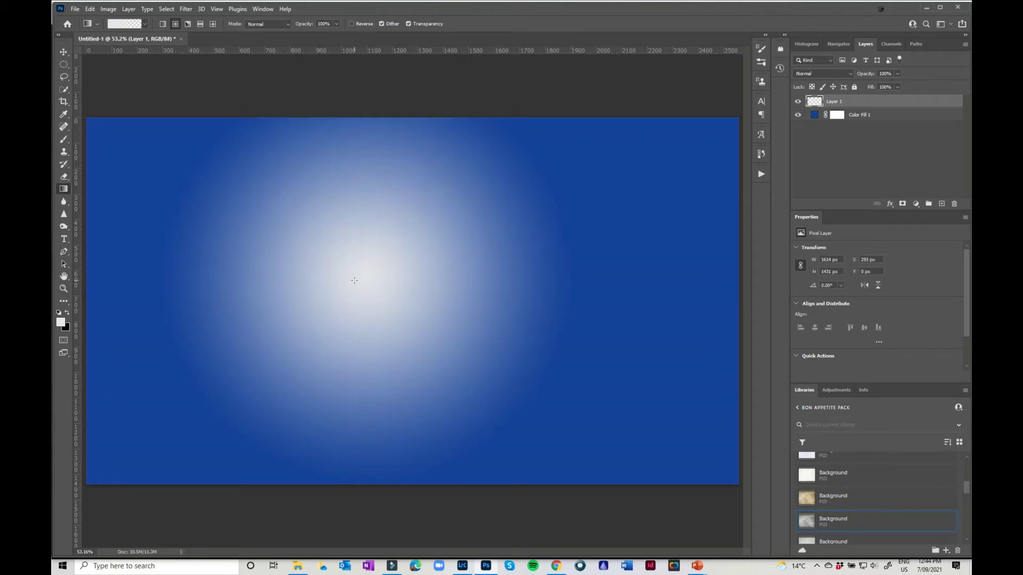
Step: Try Screen mode and a small shift on the glow, then undo it and turn off Auto-Select
left_click(832, 73)
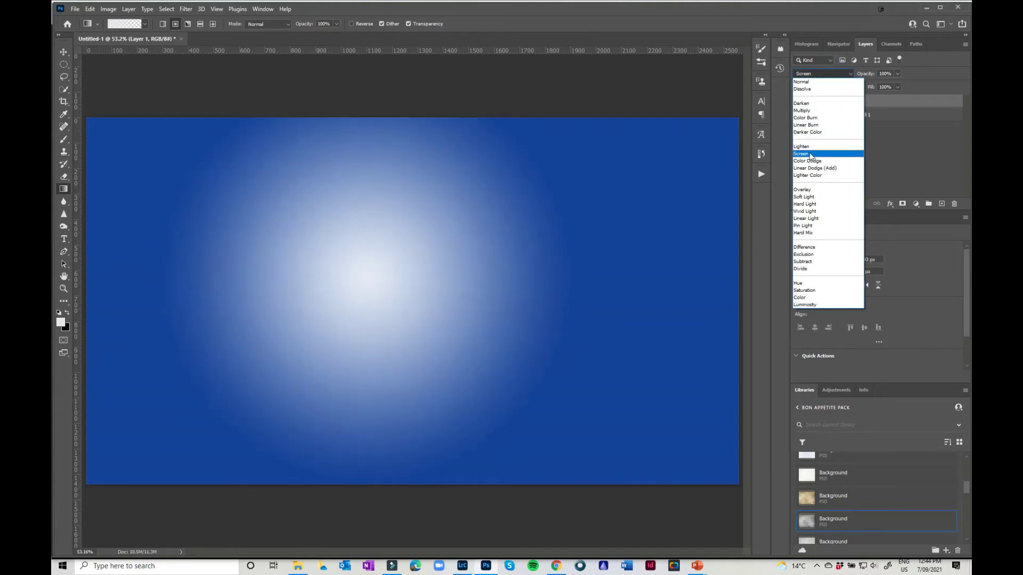
left_click(810, 154)
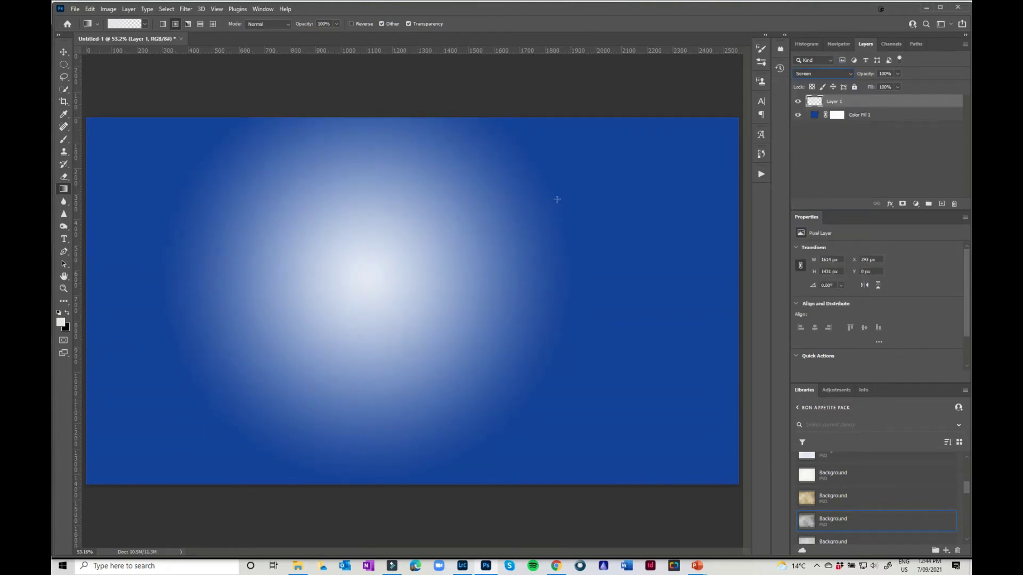
left_click(64, 53)
mouse_move(309, 296)
left_mouse_down()
mouse_move(341, 319)
mouse_move(337, 340)
mouse_move(297, 292)
left_mouse_up()
key("ctrl+z")
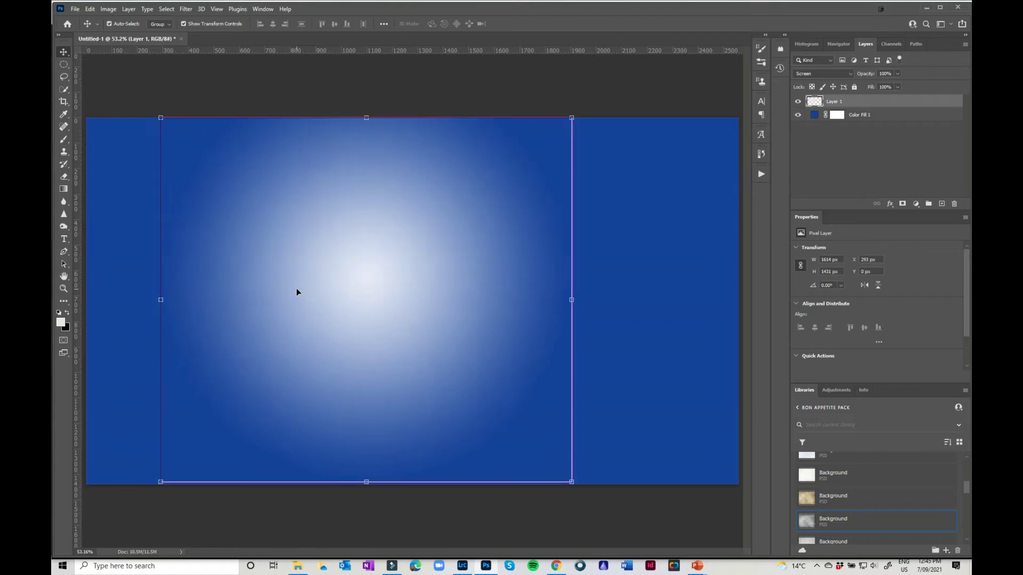
key("ctrl+z")
left_click(109, 23)
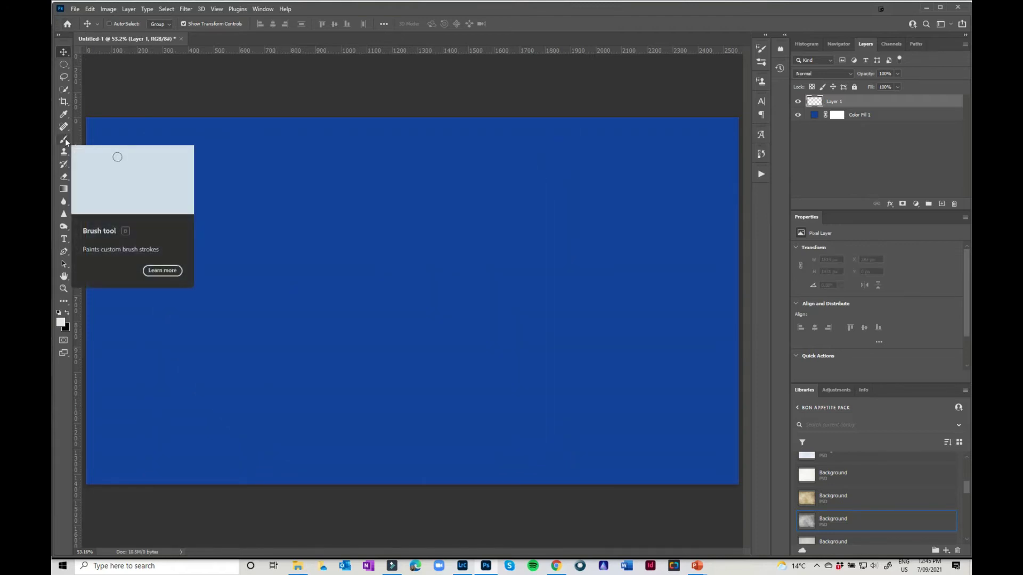
Step: Set the gradient's left colour stop to a bright yellow
left_click(64, 189)
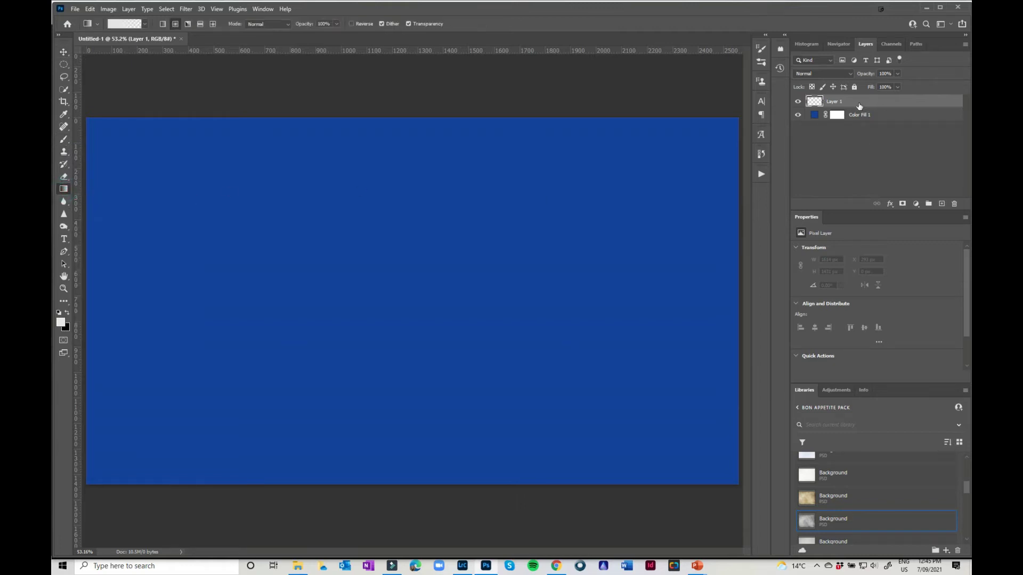
left_click(113, 25)
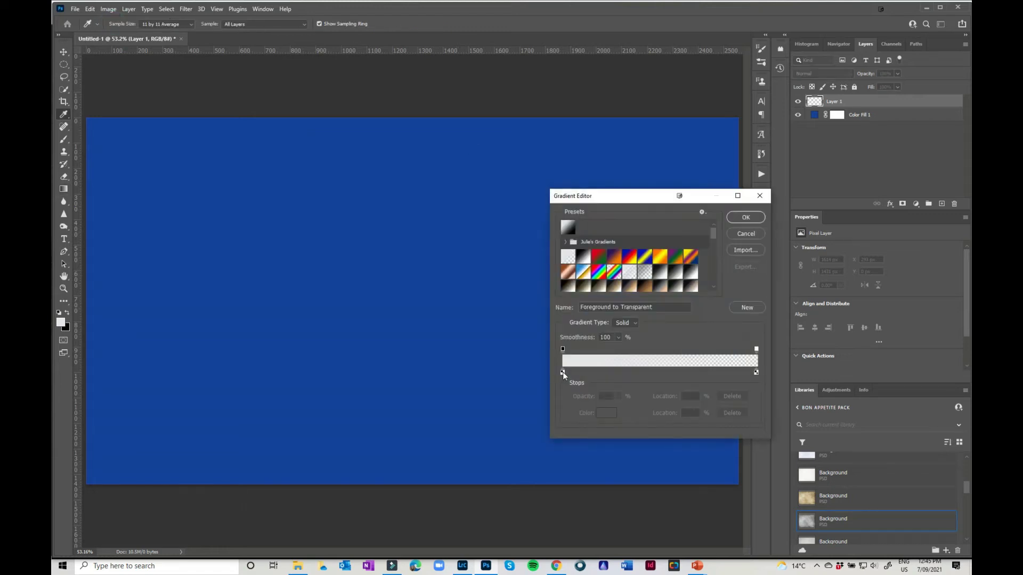
left_click(563, 372)
left_click(608, 414)
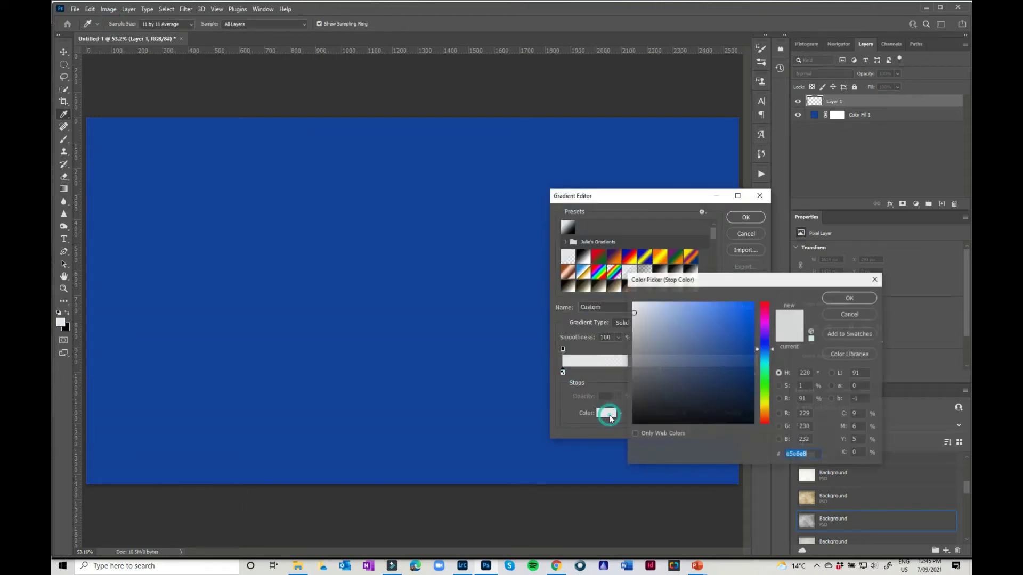
left_click(765, 402)
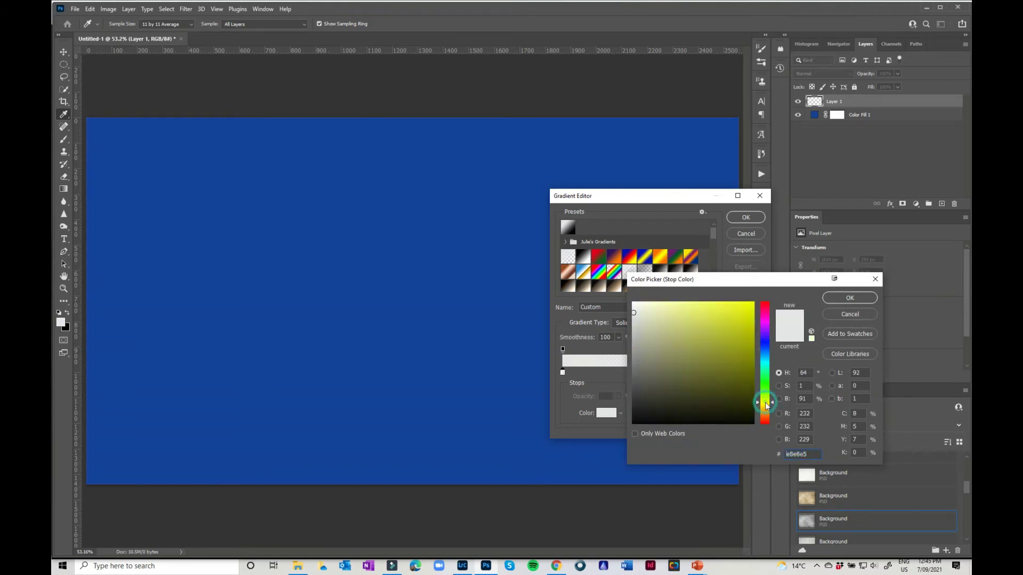
left_click(742, 308)
left_click(860, 297)
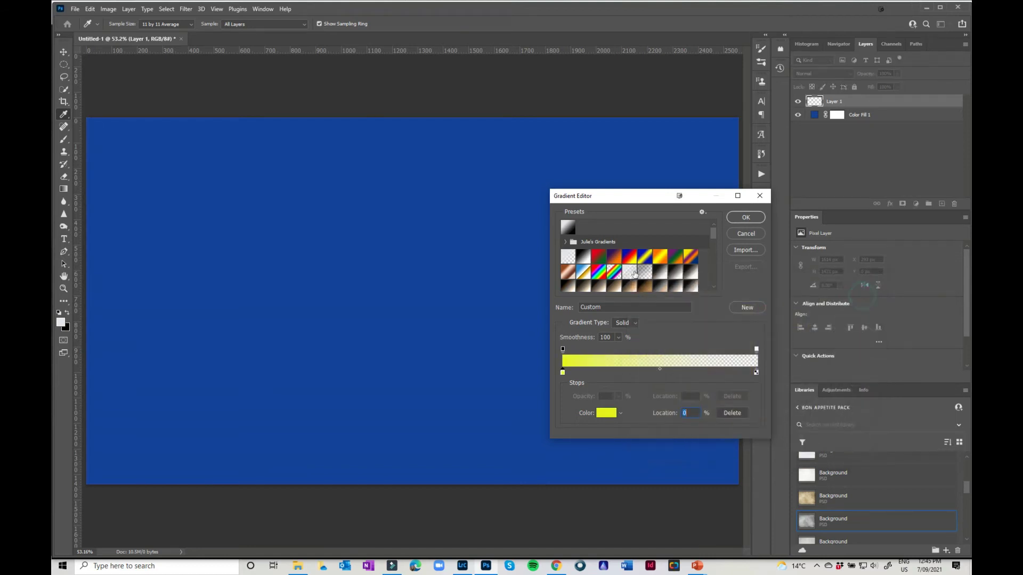
left_click(736, 218)
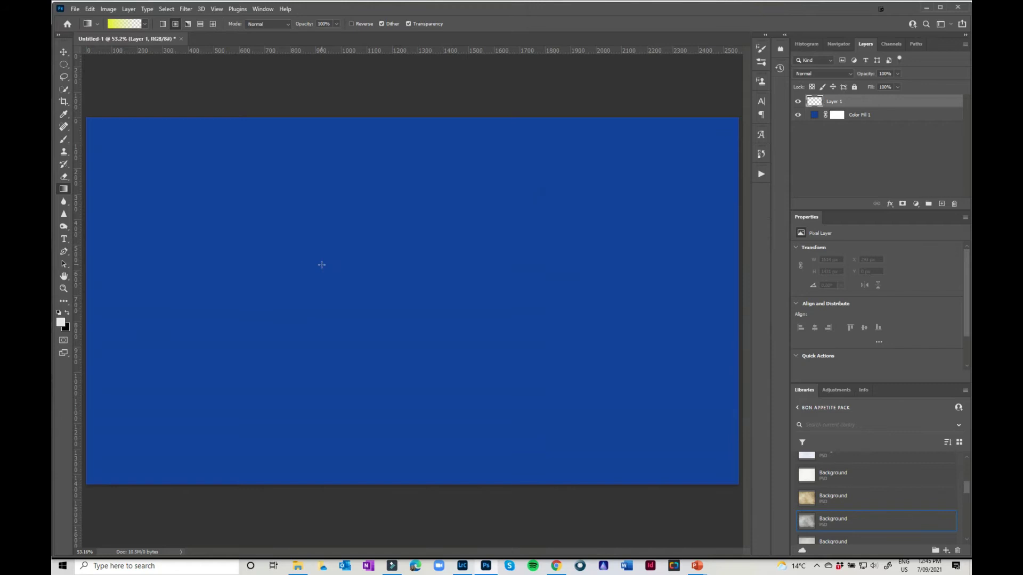
Step: Draw a radial yellow glow left of centre and blend it in Screen mode
left_click_drag(321, 265, 537, 263)
left_click_drag(537, 263, 537, 263)
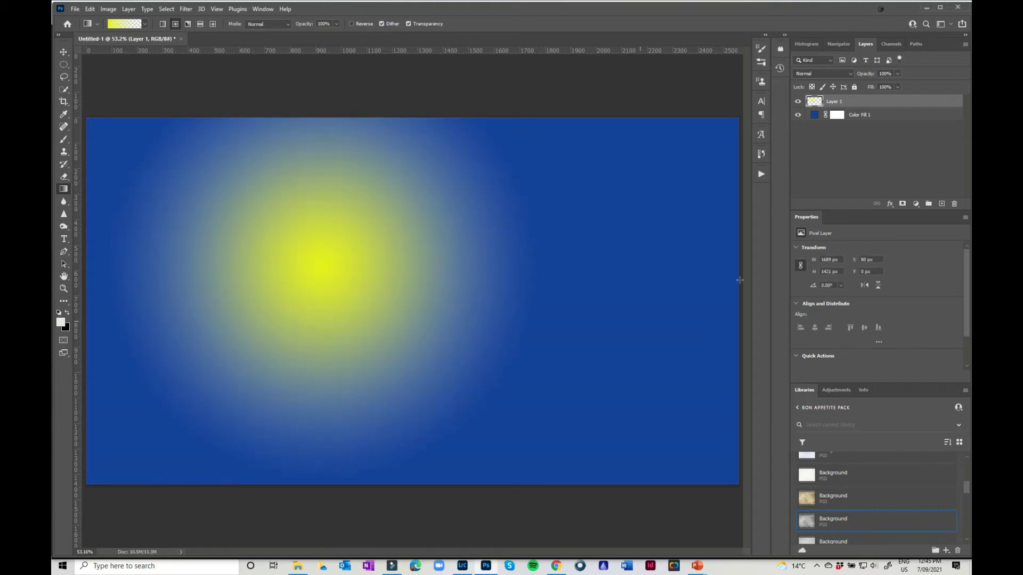
left_click(828, 73)
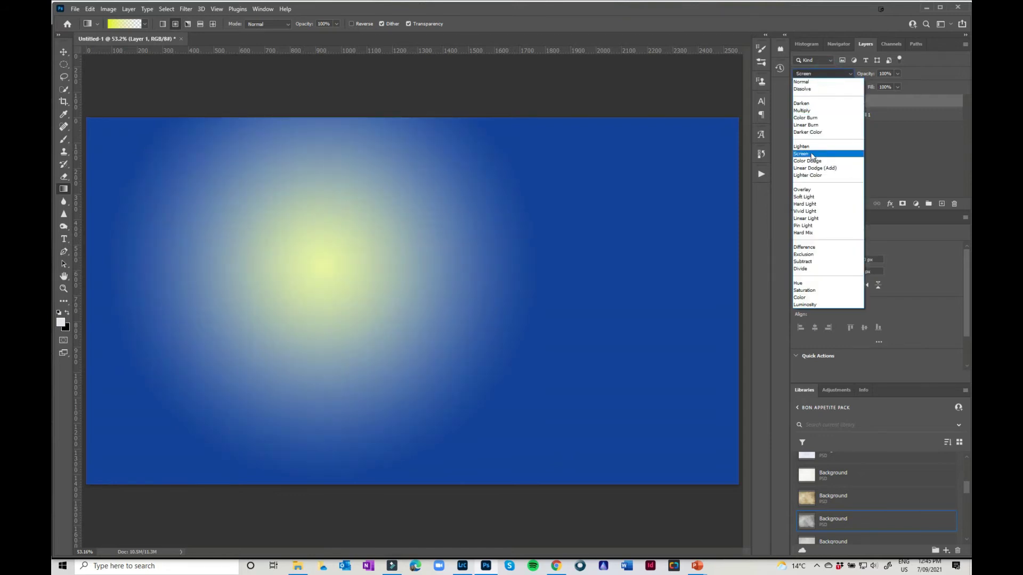
left_click(811, 155)
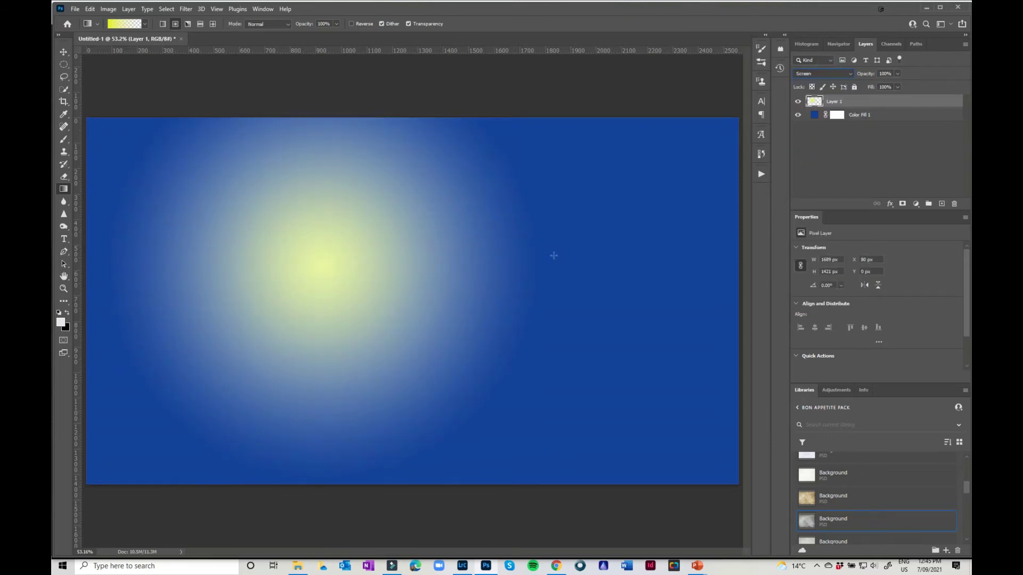
Step: Move the yellow glow around the canvas, then delete its layer
left_click(64, 51)
left_click_drag(276, 226, 319, 245)
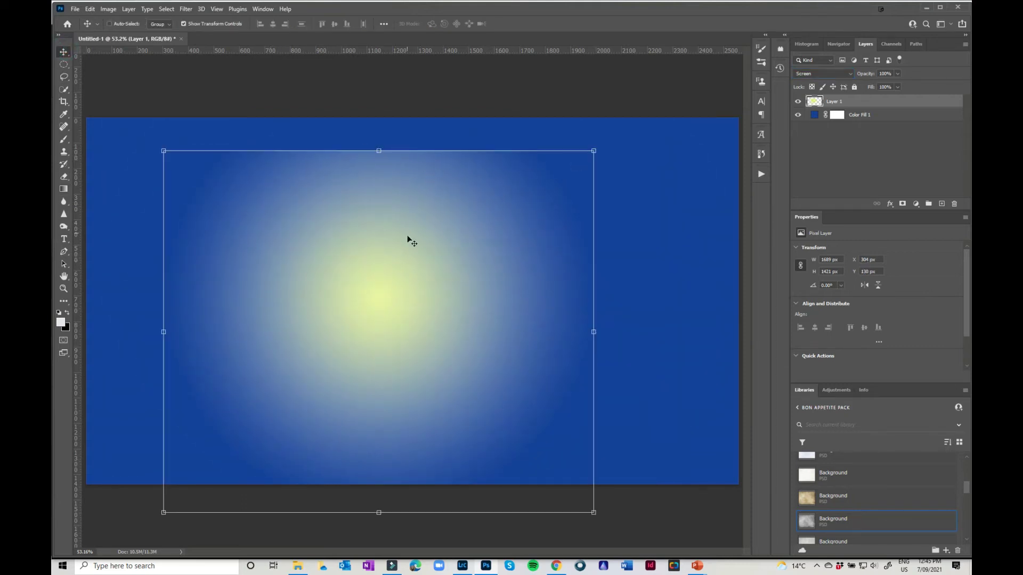
left_click_drag(410, 239, 427, 208)
left_click_drag(402, 241, 64, 141)
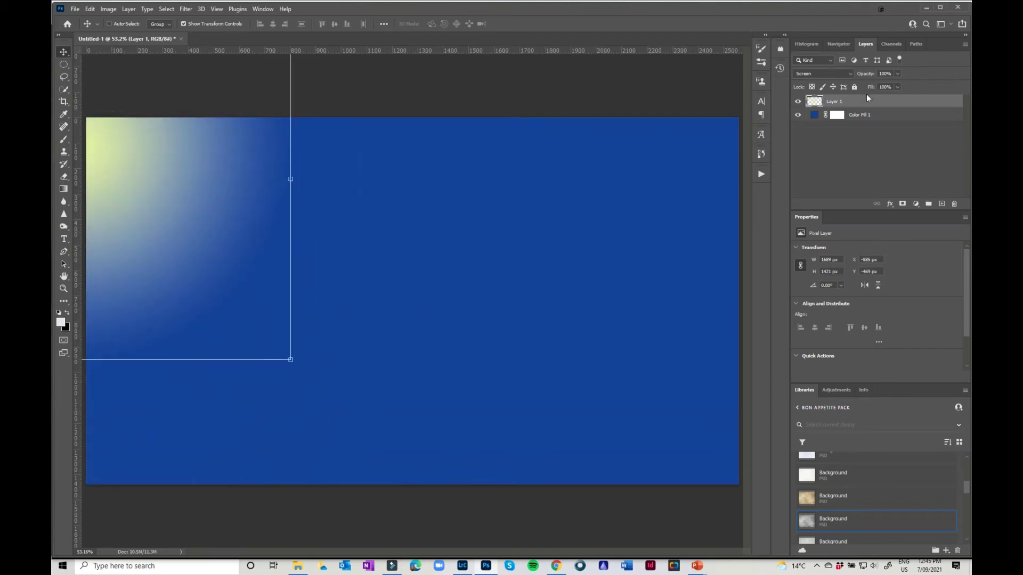
left_click_drag(917, 112, 953, 204)
Step: On a new Layer 1, draw a short white-to-transparent diamond gradient just left of centre
left_click(940, 204)
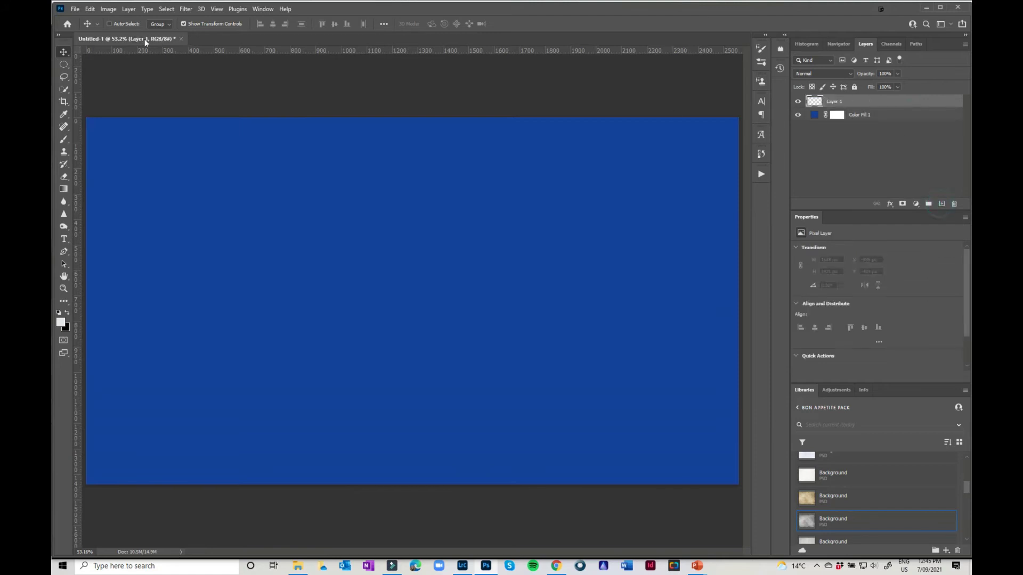
left_click(64, 189)
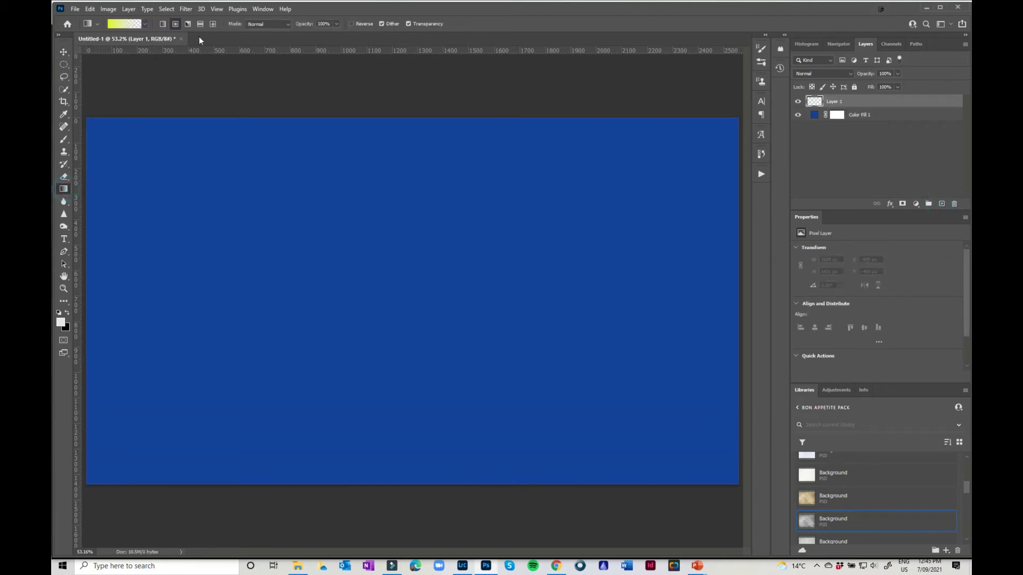
left_click(213, 23)
left_click(145, 24)
left_click(80, 71)
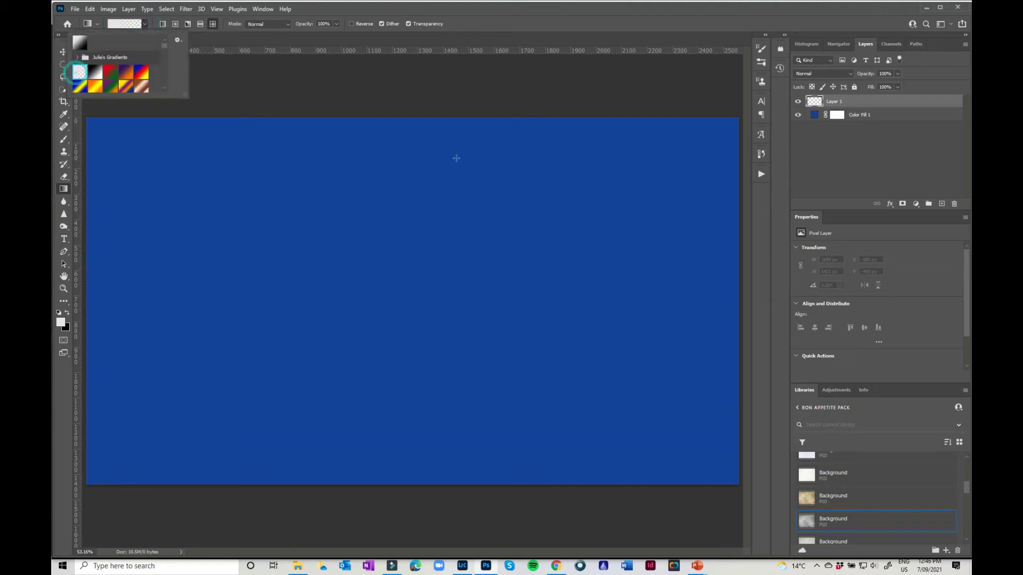
left_click(446, 67)
left_click_drag(334, 294, 569, 294)
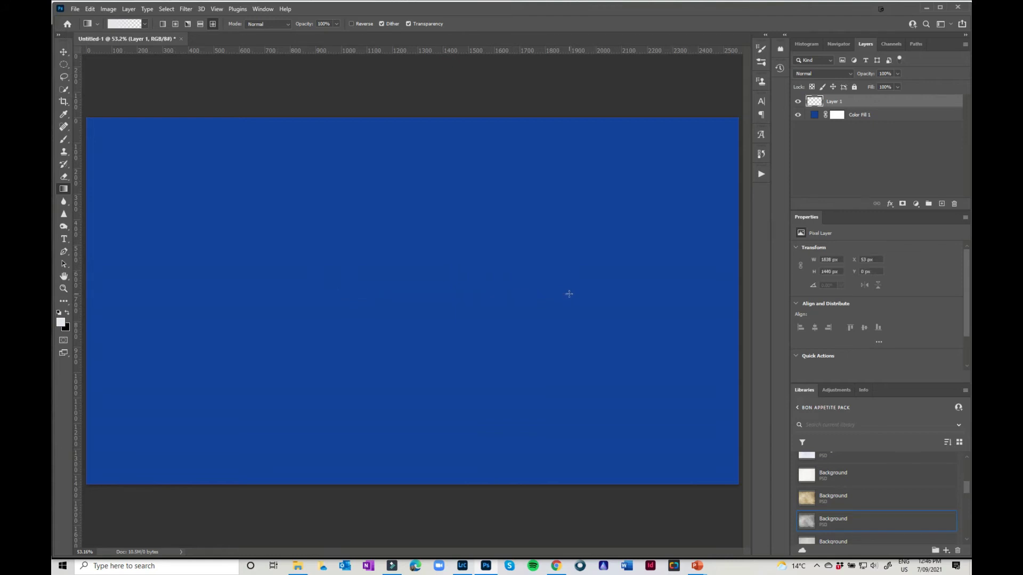
key("ctrl+z")
left_click_drag(274, 289, 389, 290)
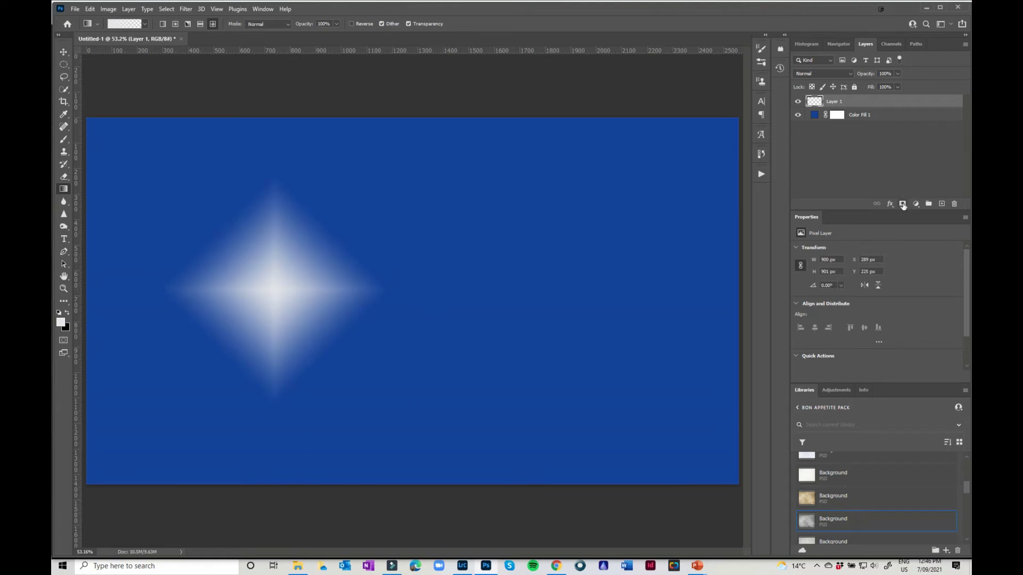
Step: Add a layer mask and paint black with a 300 px soft brush between the diamond's arms
left_click(903, 204)
left_click(63, 139)
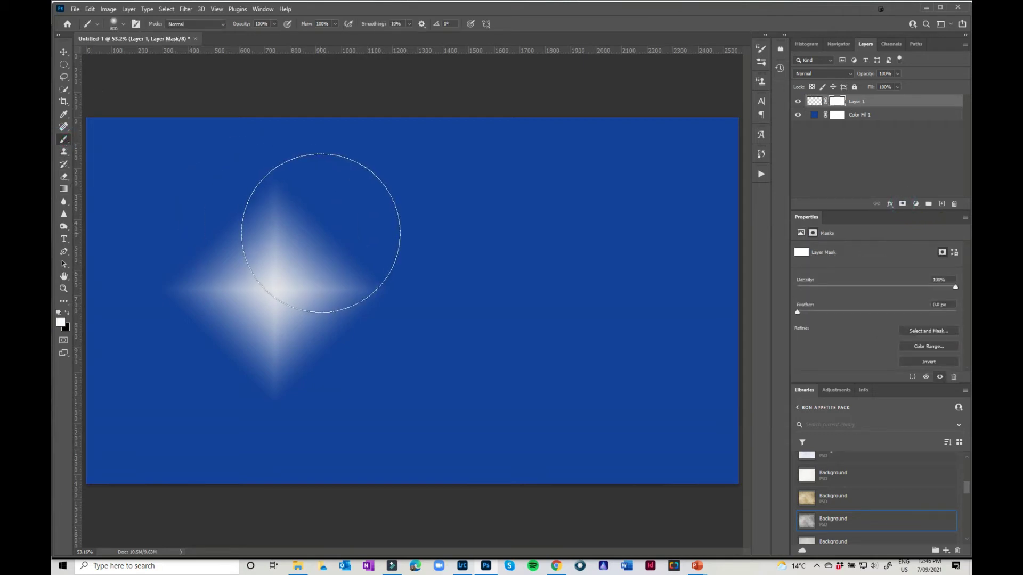
key("x")
key("bracketleft")
key("bracketleft")
key("bracketleft")
key("bracketleft")
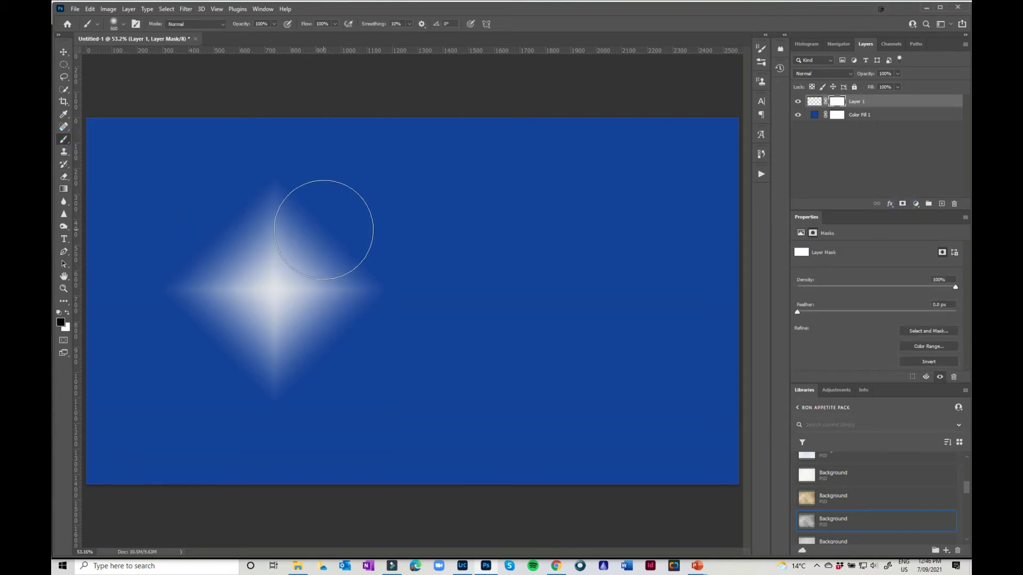
mouse_move(327, 187)
left_mouse_down()
mouse_move(379, 254)
mouse_move(391, 304)
mouse_move(384, 335)
mouse_move(336, 356)
mouse_move(301, 418)
mouse_move(229, 398)
mouse_move(217, 336)
mouse_move(162, 332)
mouse_move(139, 306)
mouse_move(156, 246)
mouse_move(208, 244)
mouse_move(241, 203)
left_mouse_up()
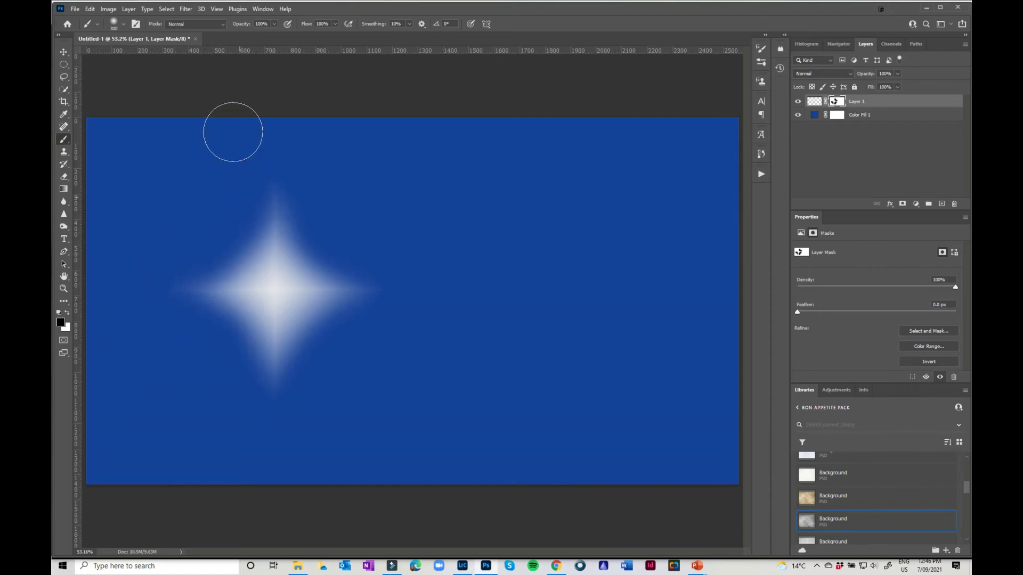
Step: Set Layer 1 to Screen, carve more glow between the arms, and repaint the centre in white
left_click(821, 75)
left_click(811, 154)
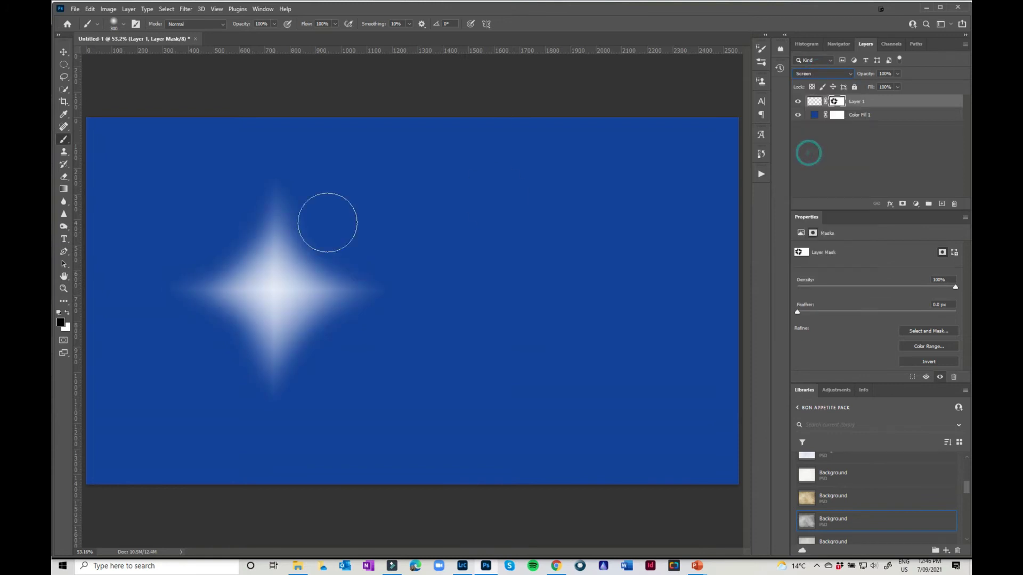
left_click(313, 333)
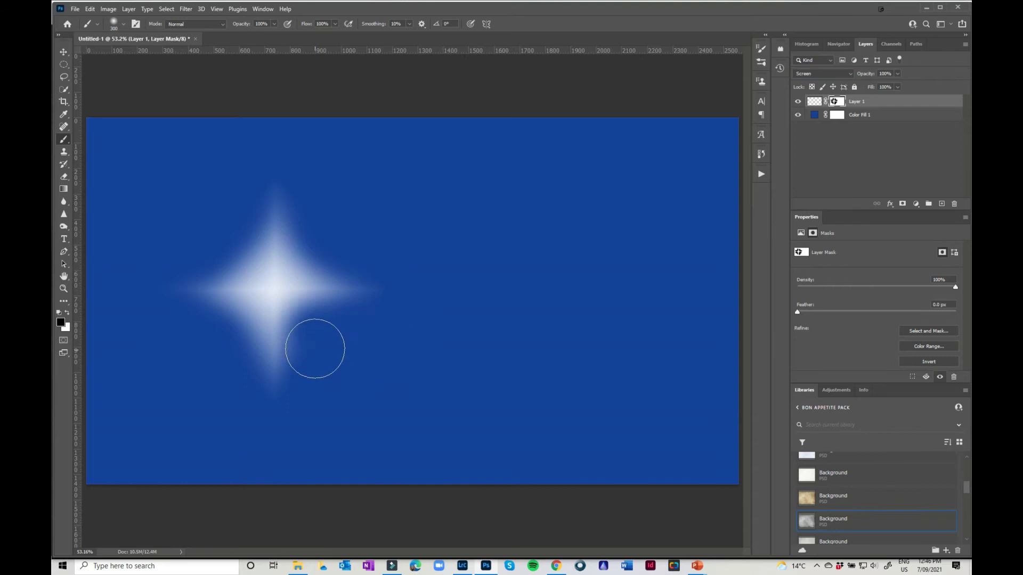
mouse_move(315, 349)
left_mouse_down()
mouse_move(310, 369)
mouse_move(315, 258)
mouse_move(236, 237)
mouse_move(219, 324)
mouse_move(241, 326)
mouse_move(230, 383)
left_mouse_up()
key("x")
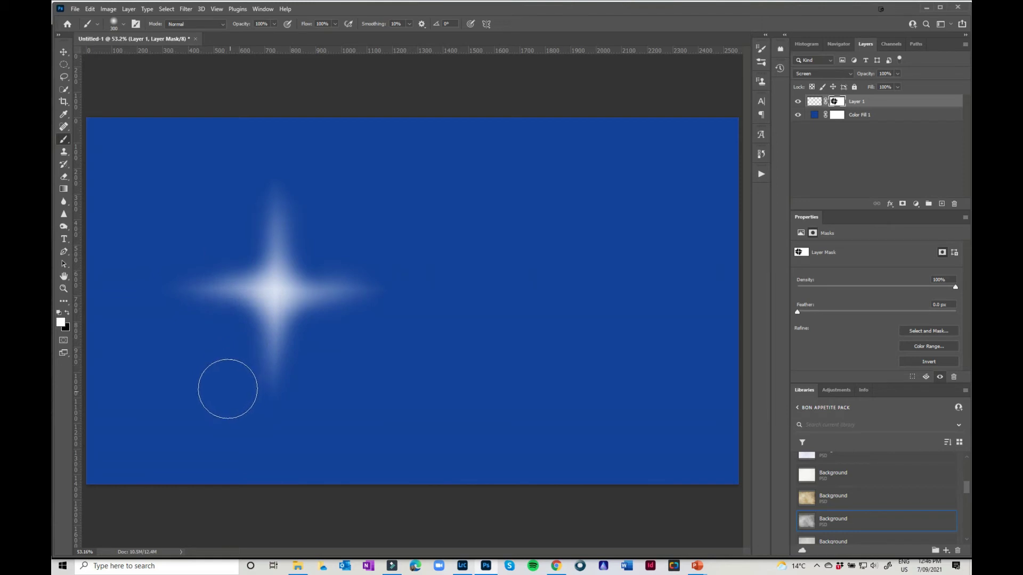
mouse_move(274, 290)
left_mouse_down()
mouse_move(309, 308)
mouse_move(275, 287)
mouse_move(271, 268)
mouse_move(296, 309)
mouse_move(288, 323)
mouse_move(275, 273)
mouse_move(299, 281)
mouse_move(280, 304)
left_mouse_up()
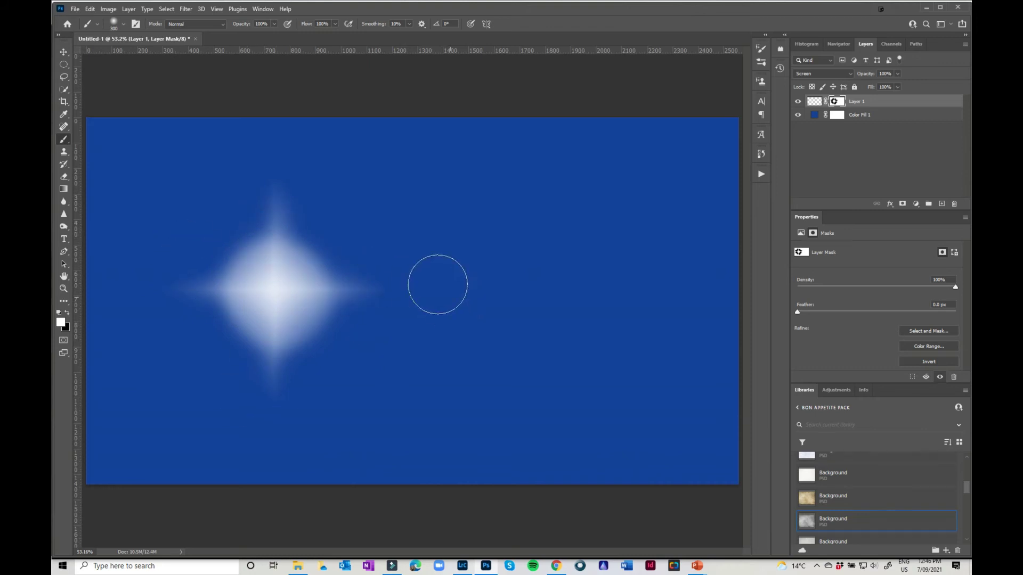
Step: Move the star toward centre and recolour Color Fill 1 green
left_click(65, 52)
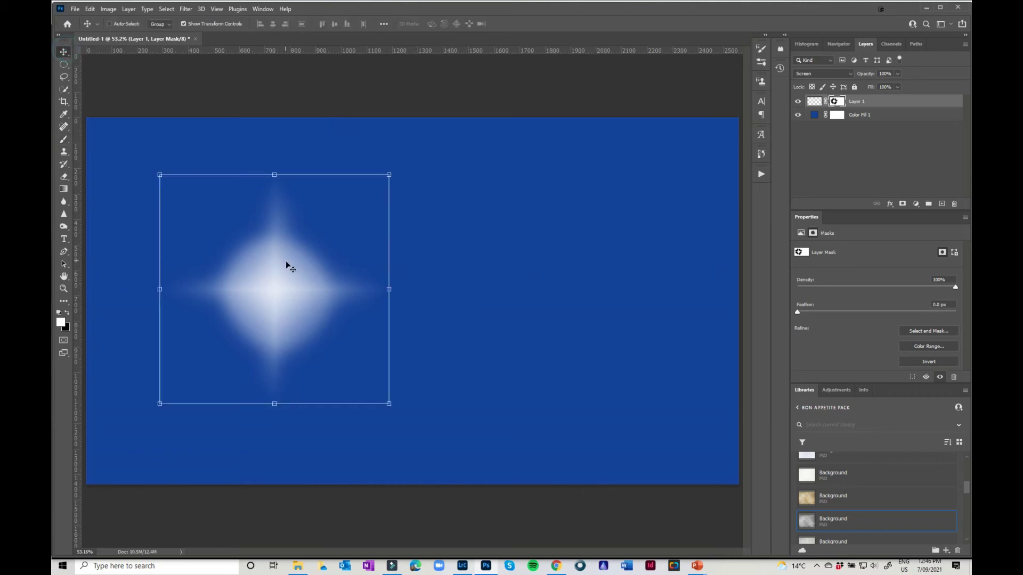
left_click_drag(286, 265, 382, 244)
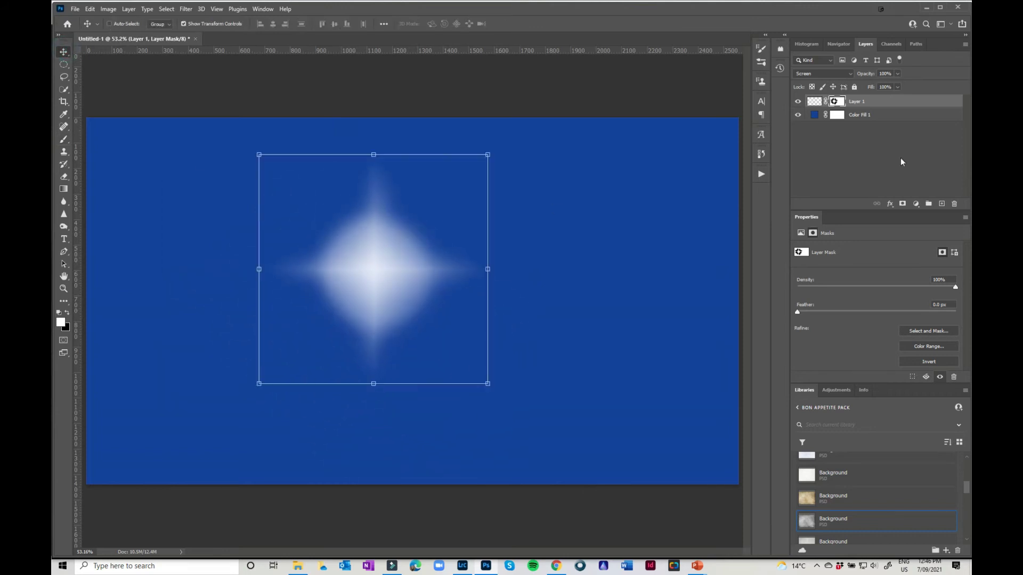
double_click(814, 114)
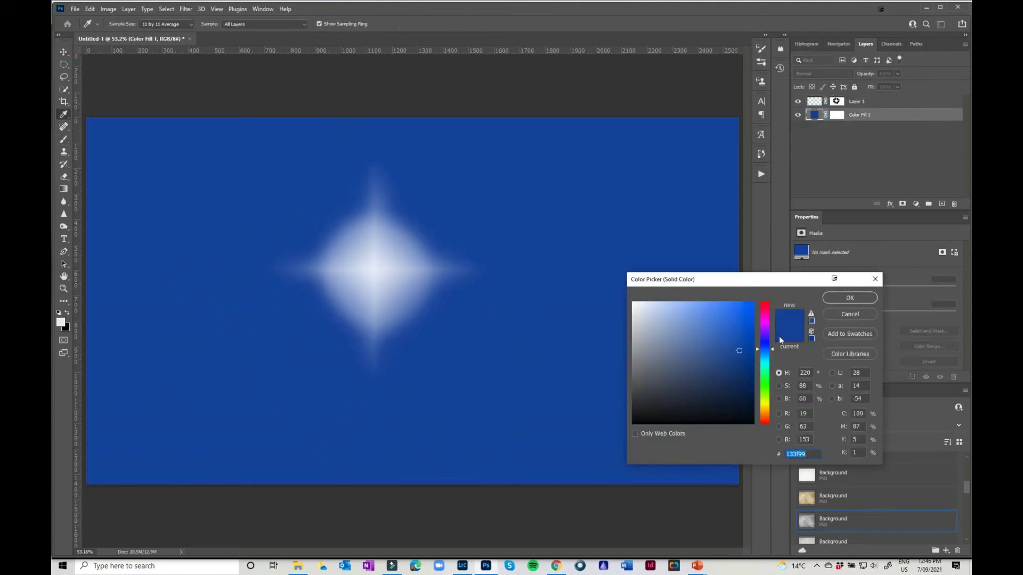
left_click(765, 305)
left_click_drag(766, 318, 766, 387)
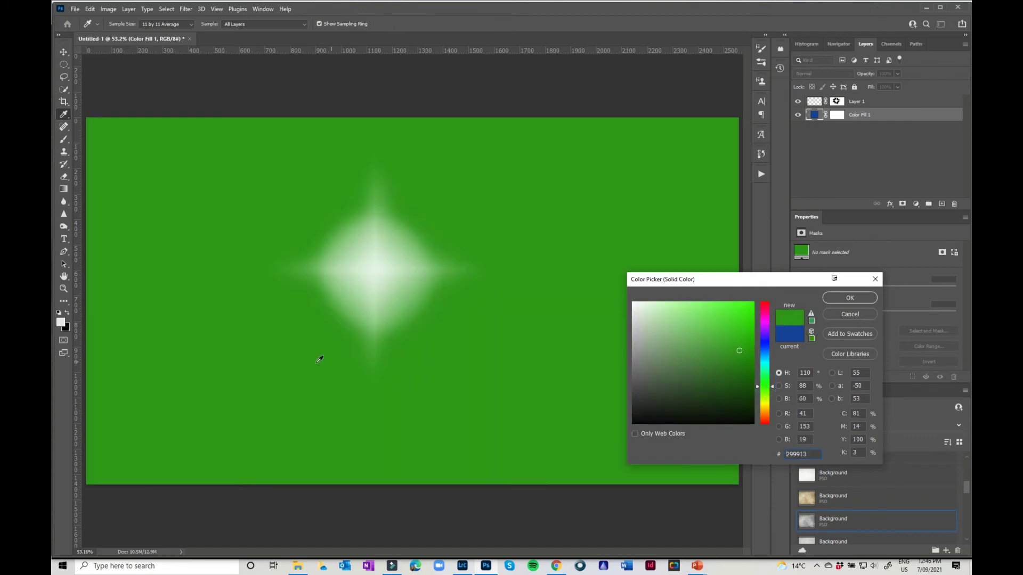
left_click(850, 298)
left_click(798, 115)
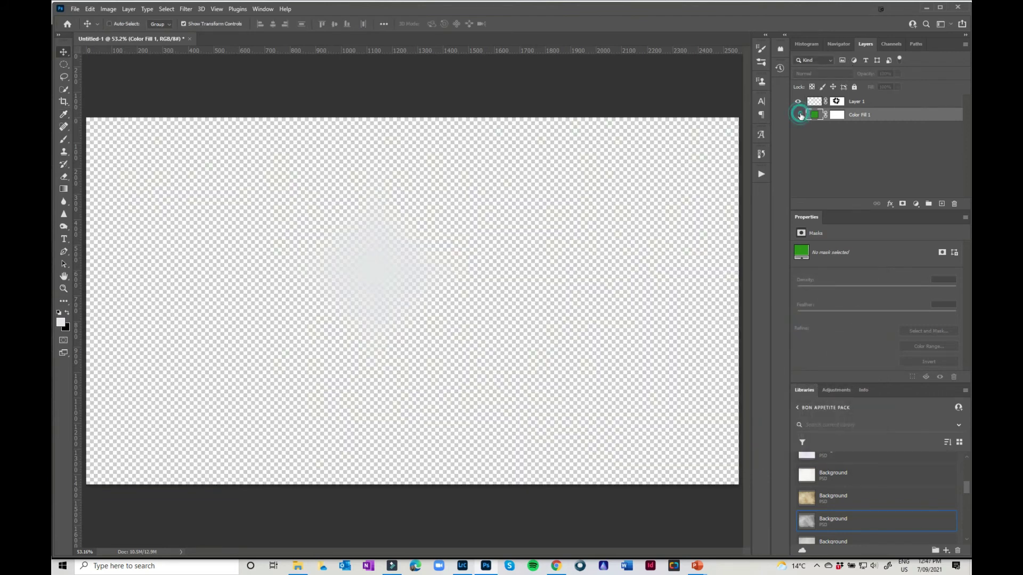
left_click(799, 115)
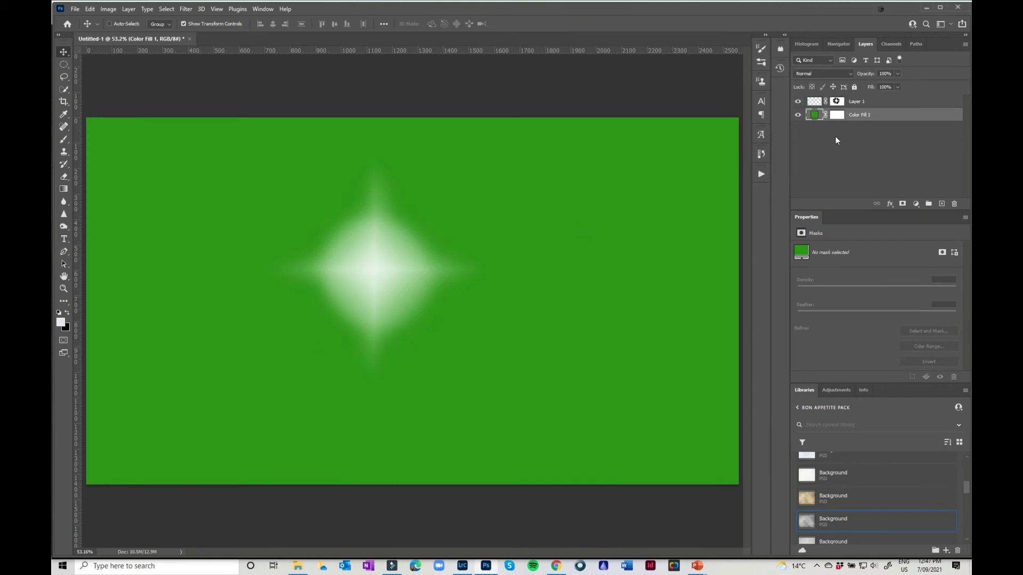
Step: Delete the star layer and set Color Fill 1 to blue #3F45B3
left_click_drag(886, 99, 954, 203)
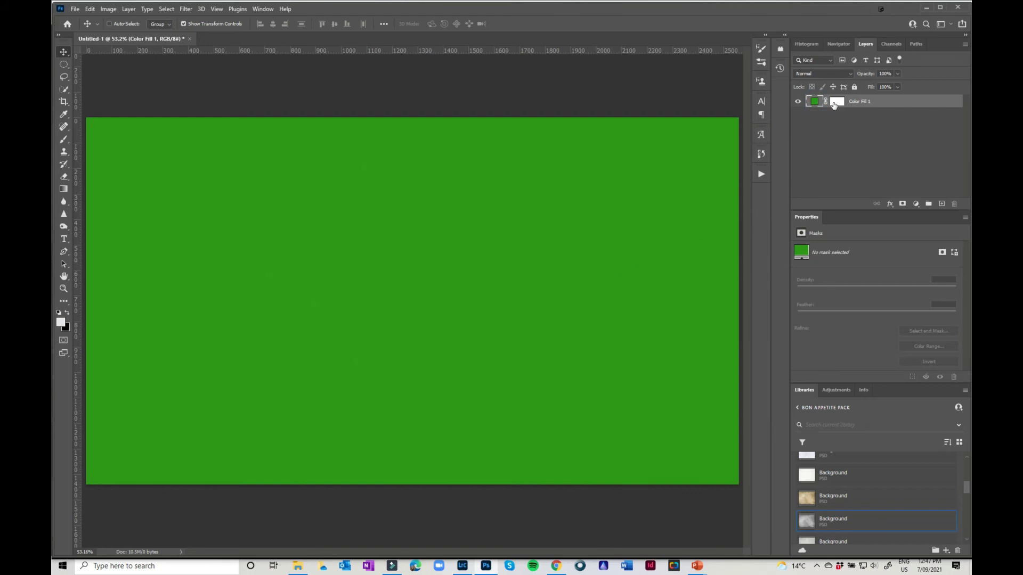
double_click(812, 101)
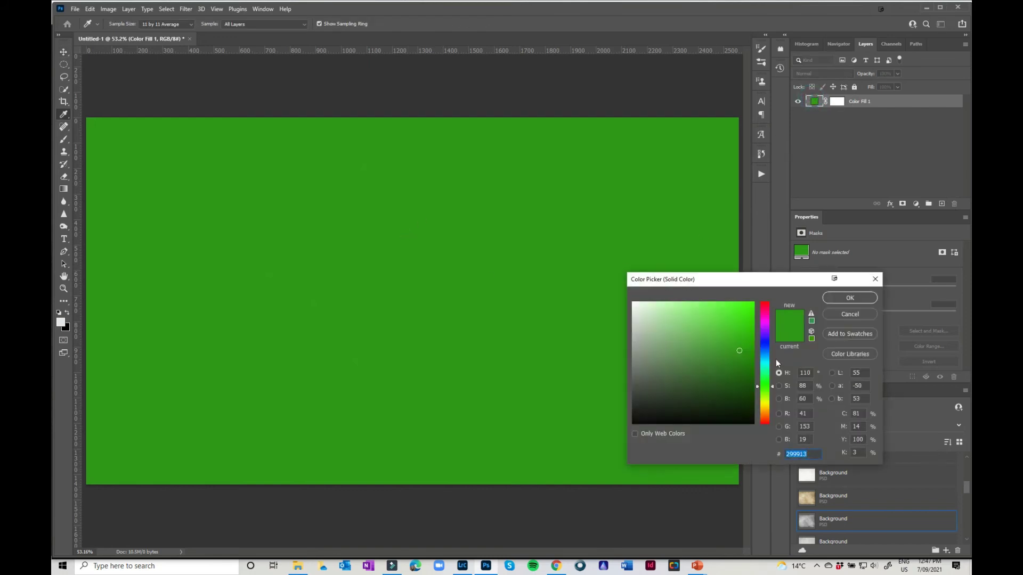
left_click(768, 345)
left_click(711, 339)
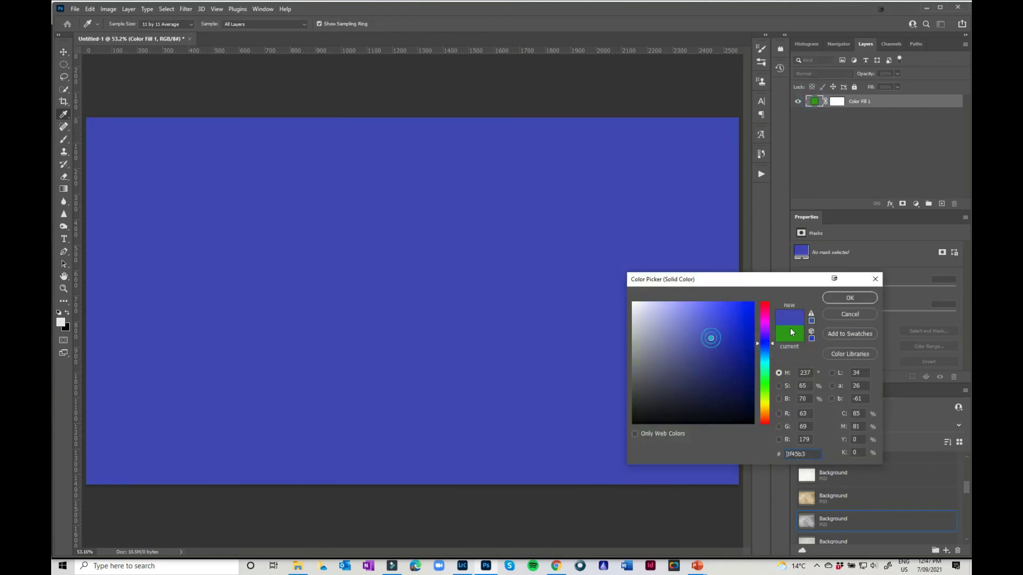
left_click(868, 299)
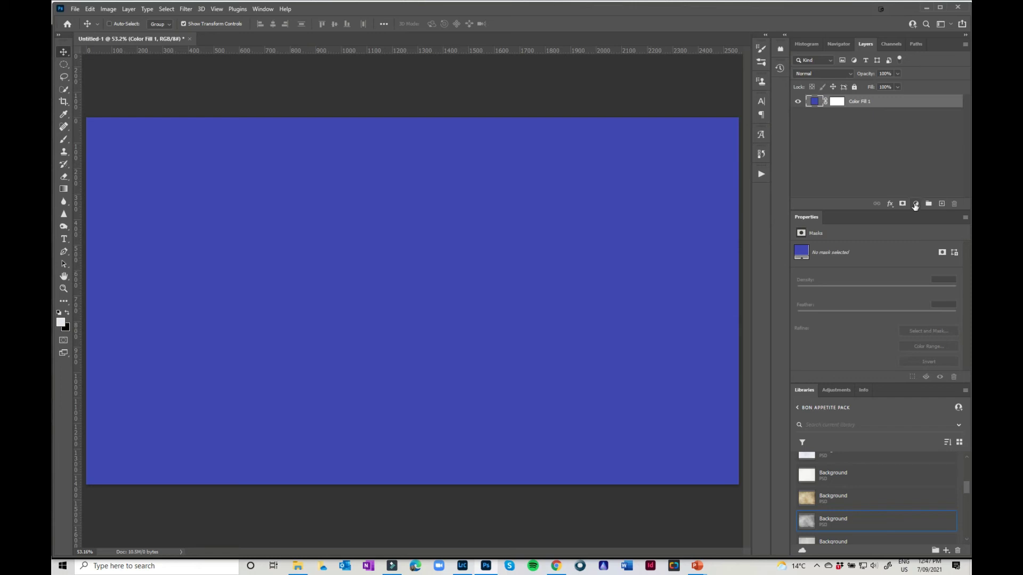
Step: Add a black Solid Color fill layer, Color Fill 2, above the blue fill
left_click(916, 205)
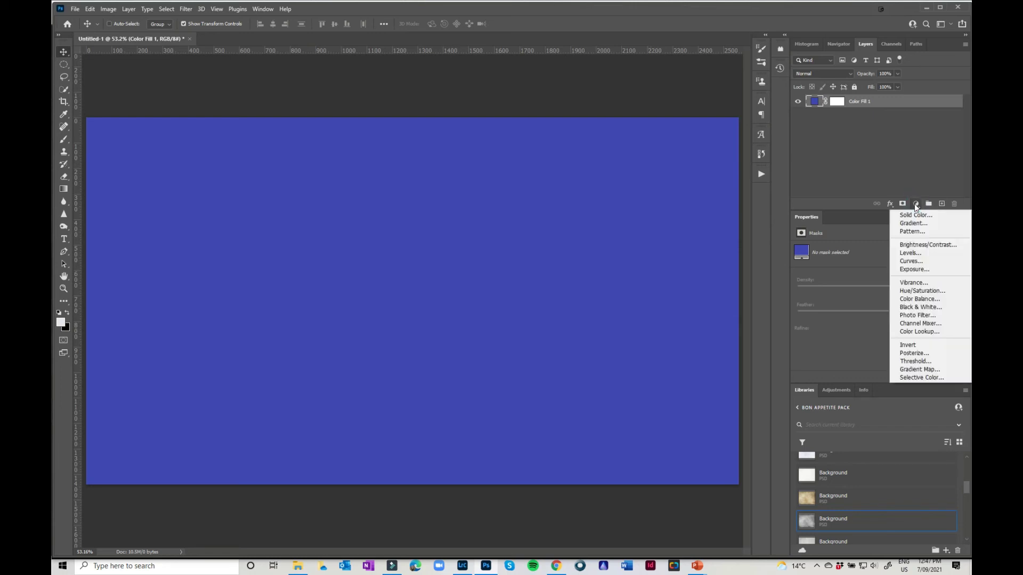
left_click(914, 216)
left_click(634, 421)
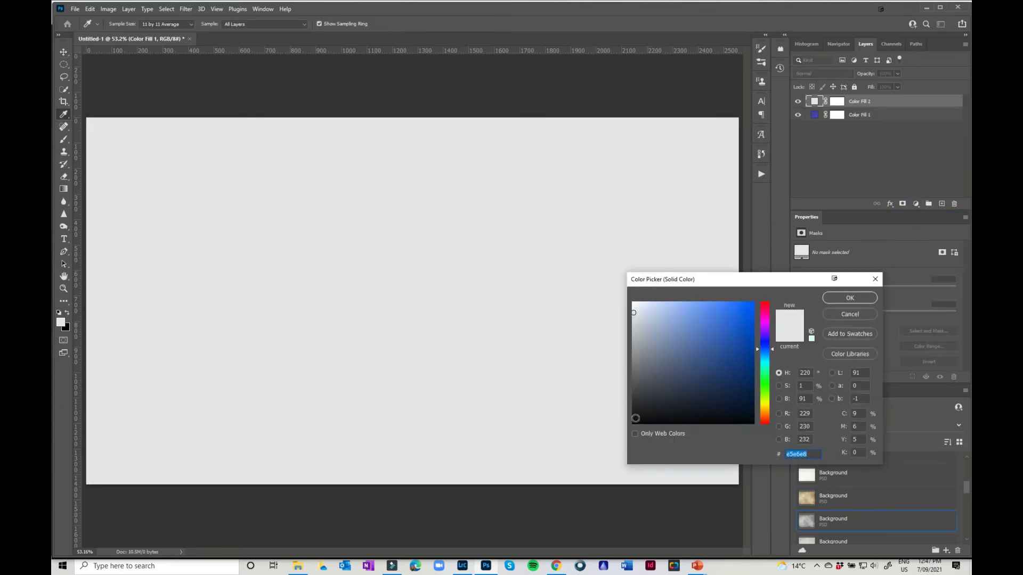
left_click(850, 298)
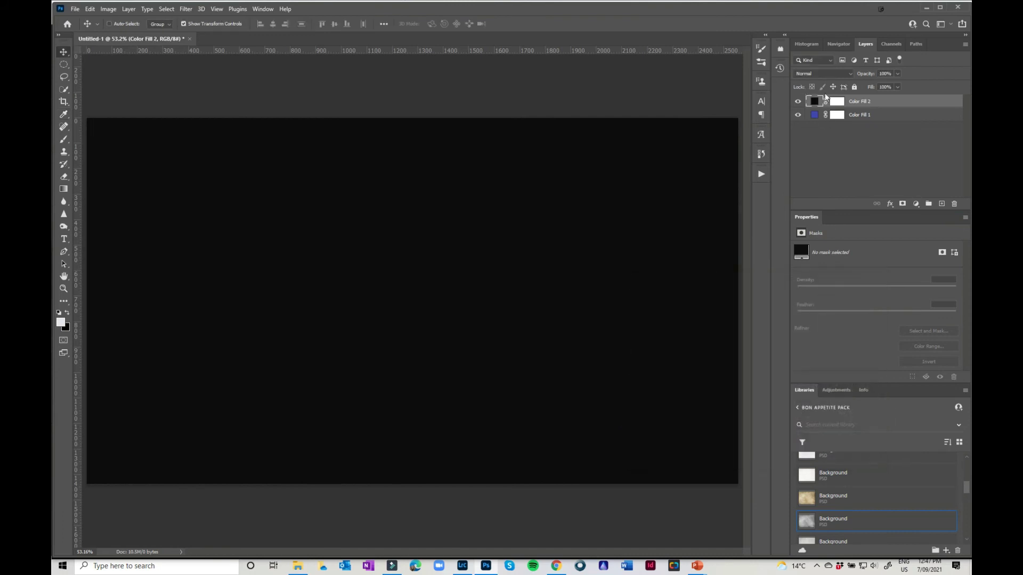
Step: Choose Filter > Render > Lens Flare for Color Fill 2
left_click(186, 9)
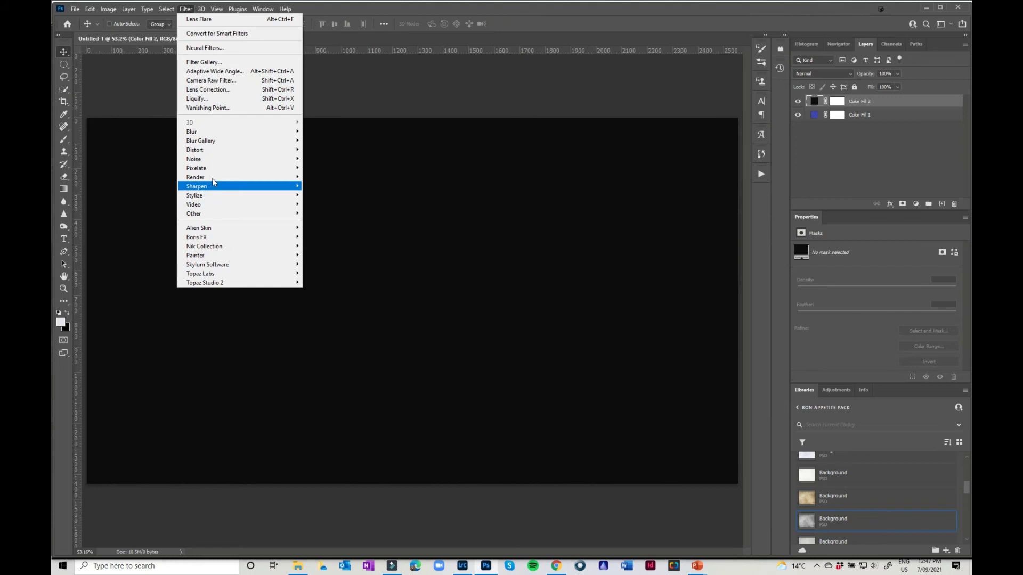
mouse_move(257, 179)
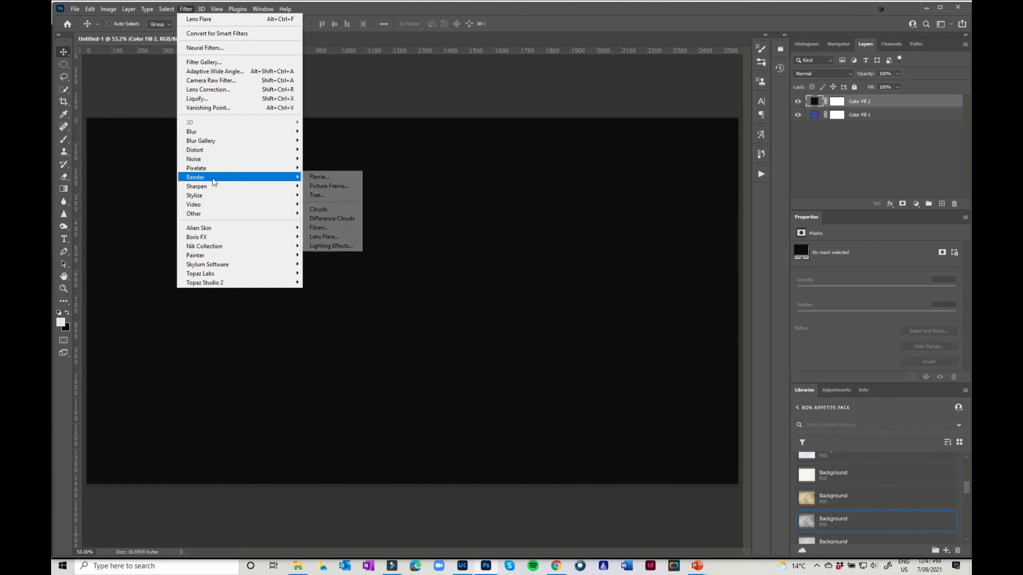
left_click(332, 237)
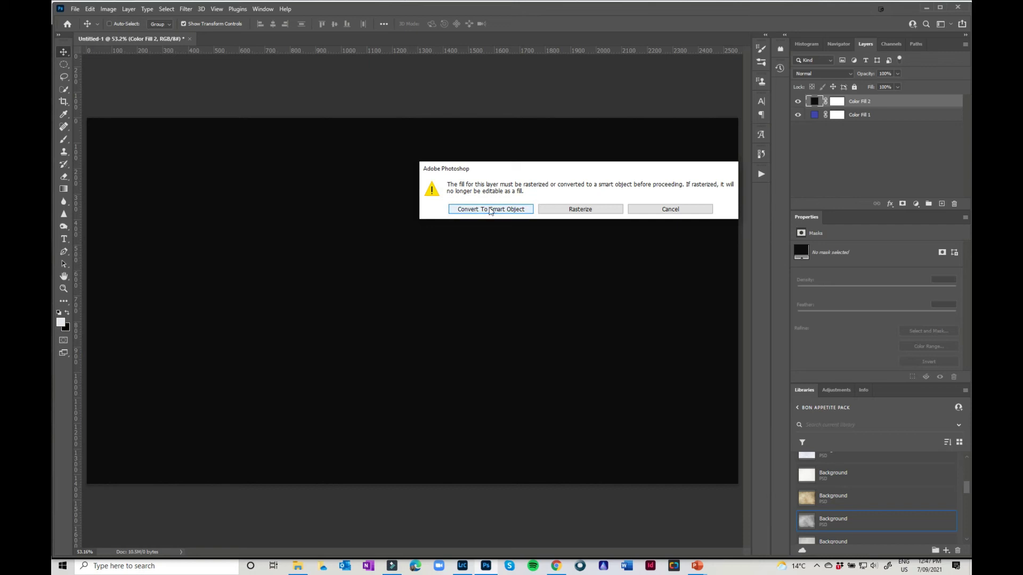
Step: Convert Color Fill 2 to a smart object and apply a 105mm Prime lens flare
left_click(519, 212)
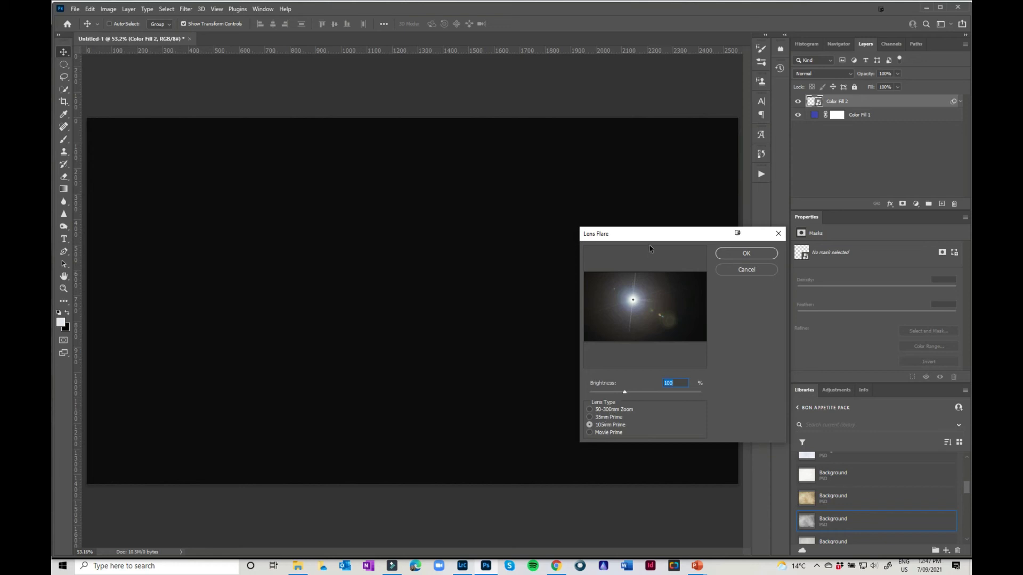
left_click_drag(650, 233, 578, 136)
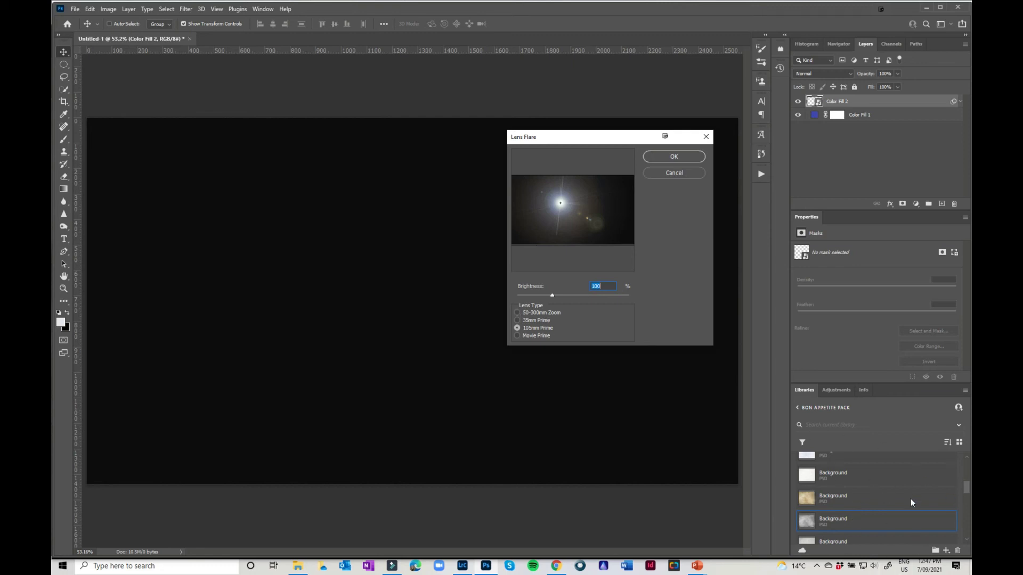
left_click(517, 319)
left_click(517, 328)
left_click(677, 156)
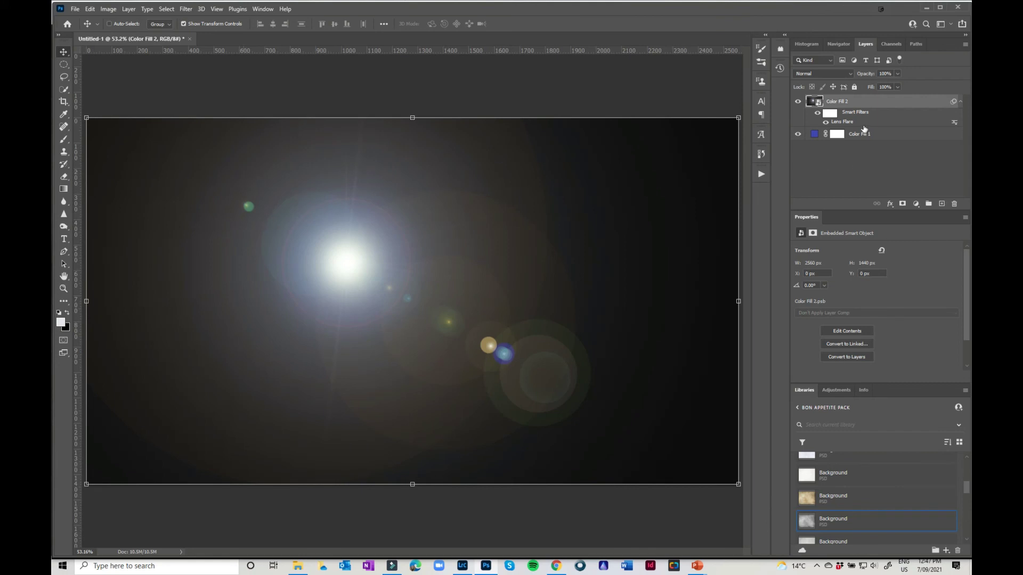
Step: Set Color Fill 2's blend mode to Screen and compare it with the fill hidden
left_click(823, 73)
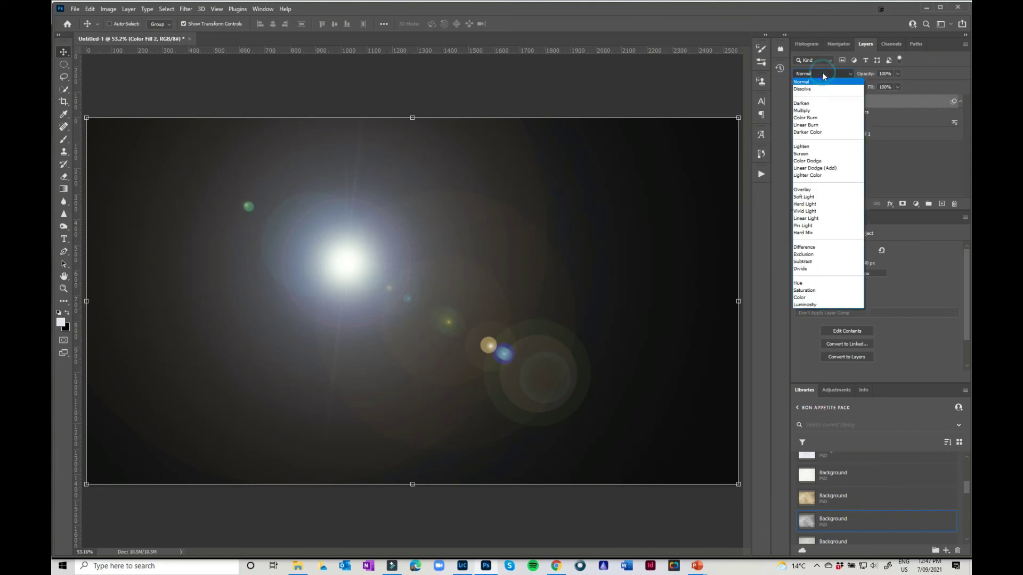
left_click(817, 155)
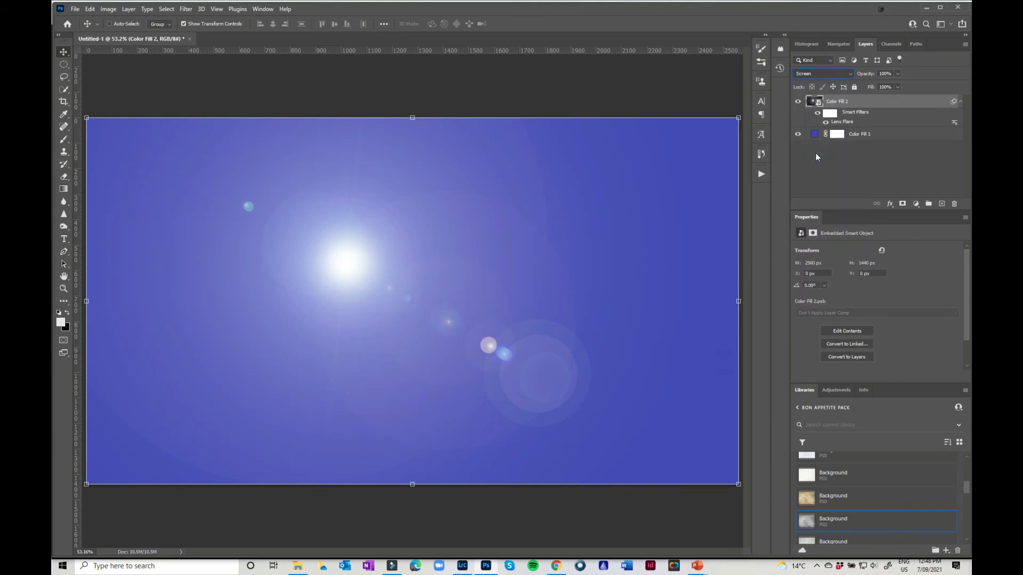
left_click(797, 134)
left_click(796, 134)
Step: Recolour Color Fill 1 to magenta #B33F8E
left_click(814, 133)
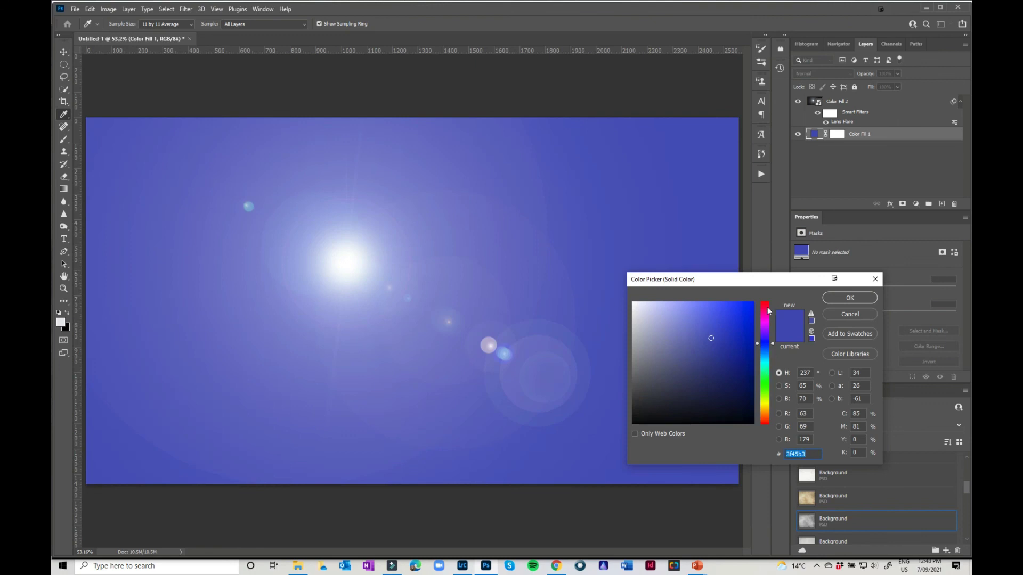
left_click(764, 315)
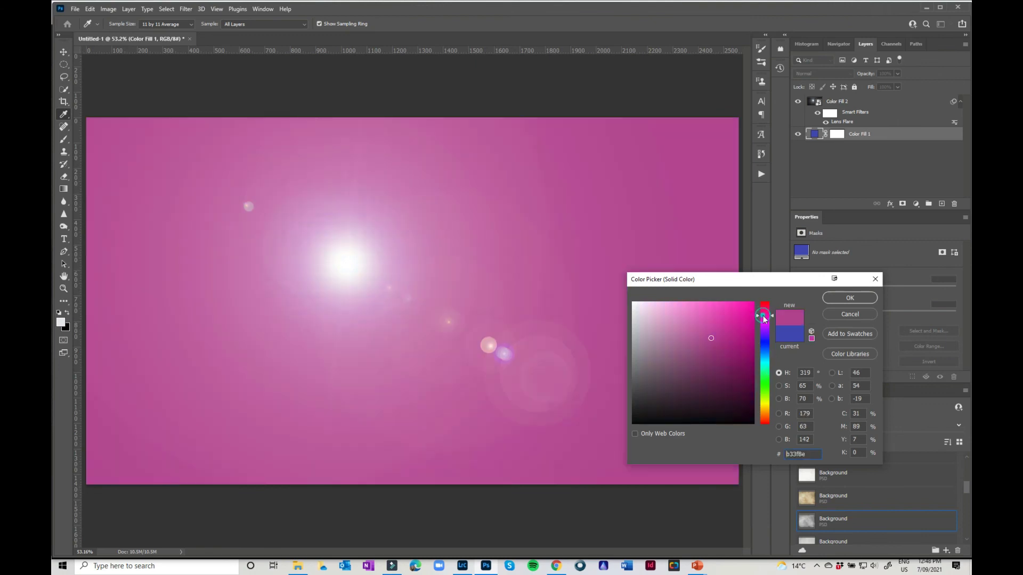
left_click(836, 299)
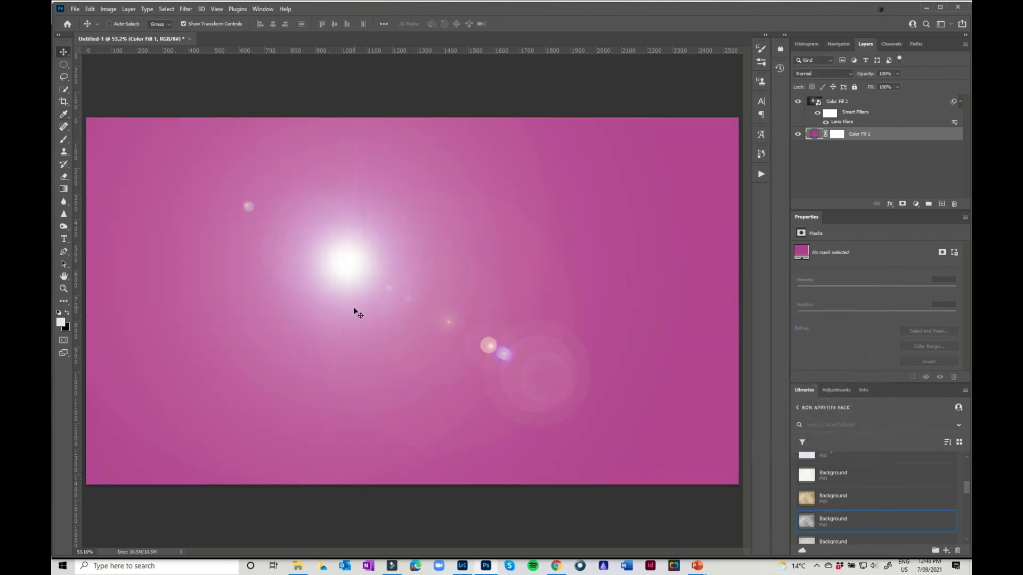
Step: Hide the pink fill, keep the flare layer in Screen mode, and nudge it to X -6 px, Y -8 px
left_click(797, 134)
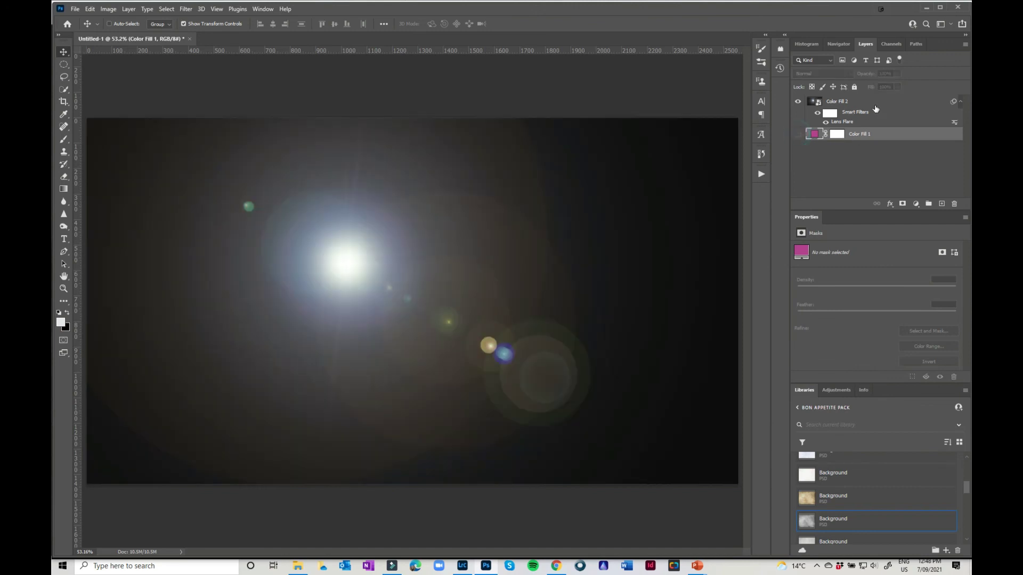
left_click(877, 102)
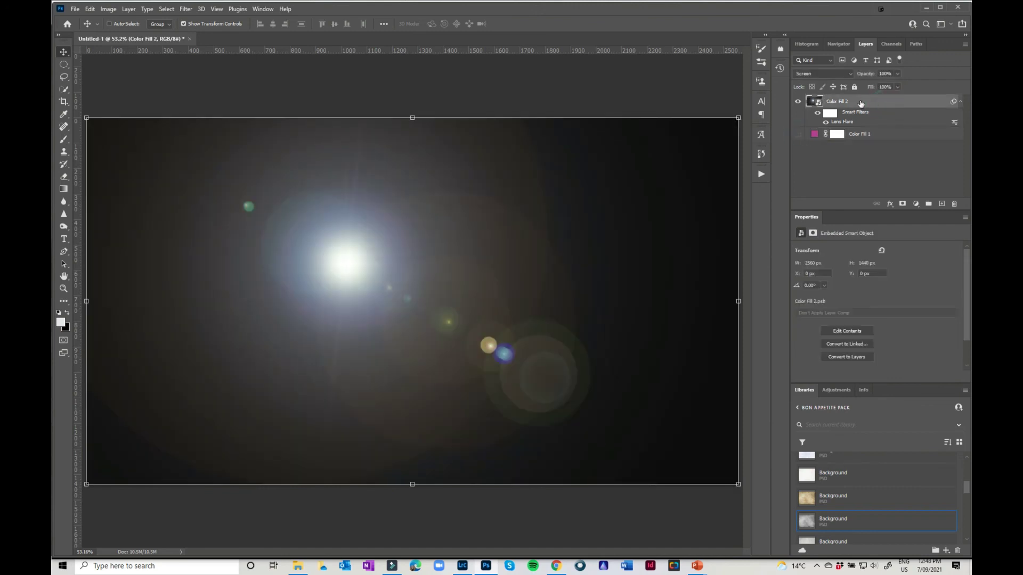
left_click(836, 73)
left_click(836, 73)
mouse_move(411, 272)
left_mouse_down()
mouse_move(302, 293)
mouse_move(562, 210)
mouse_move(463, 382)
mouse_move(291, 306)
mouse_move(456, 169)
mouse_move(399, 240)
mouse_move(417, 265)
mouse_move(412, 290)
left_mouse_up()
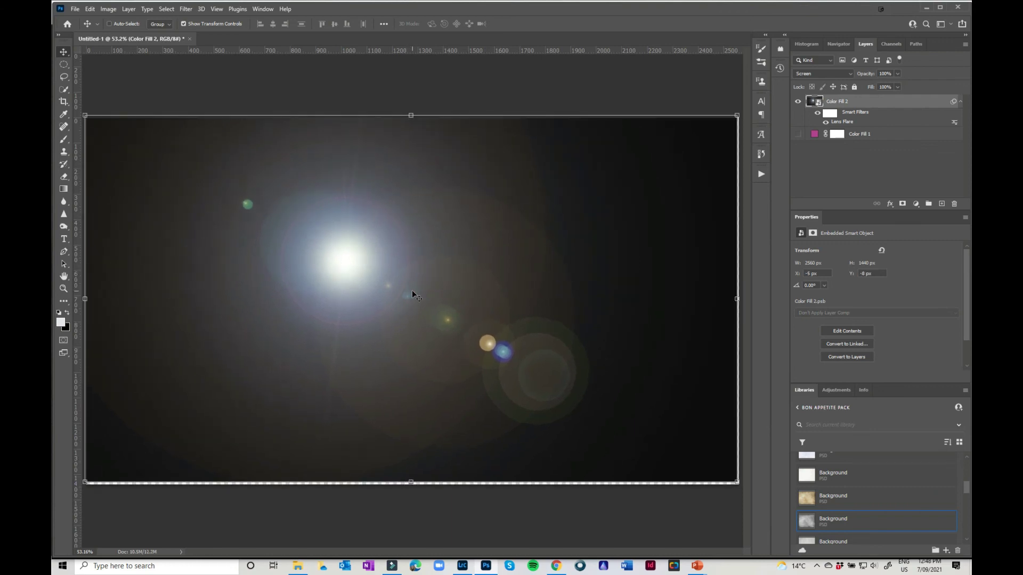